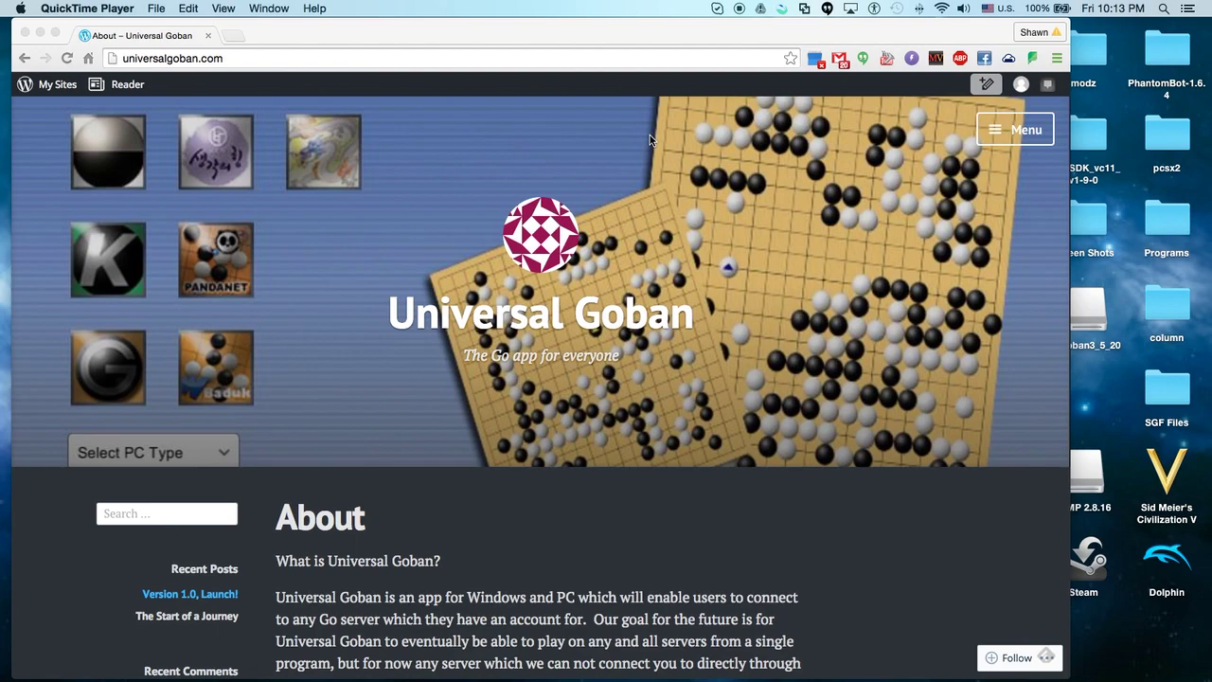
Read the Universal Goban About text, then open the 'Version 1.0, Launch!' post under Recent Posts.
{"action": "scroll", "coordinate": [509, 423], "scroll_direction": "down", "scroll_amount": 5}
{"action": "left_click", "coordinate": [280, 374]}
{"action": "left_click_drag", "start_coordinate": [280, 374], "coordinate": [495, 530]}
{"action": "left_click", "coordinate": [501, 534]}
{"action": "scroll", "coordinate": [492, 358], "scroll_direction": "up", "scroll_amount": 4}
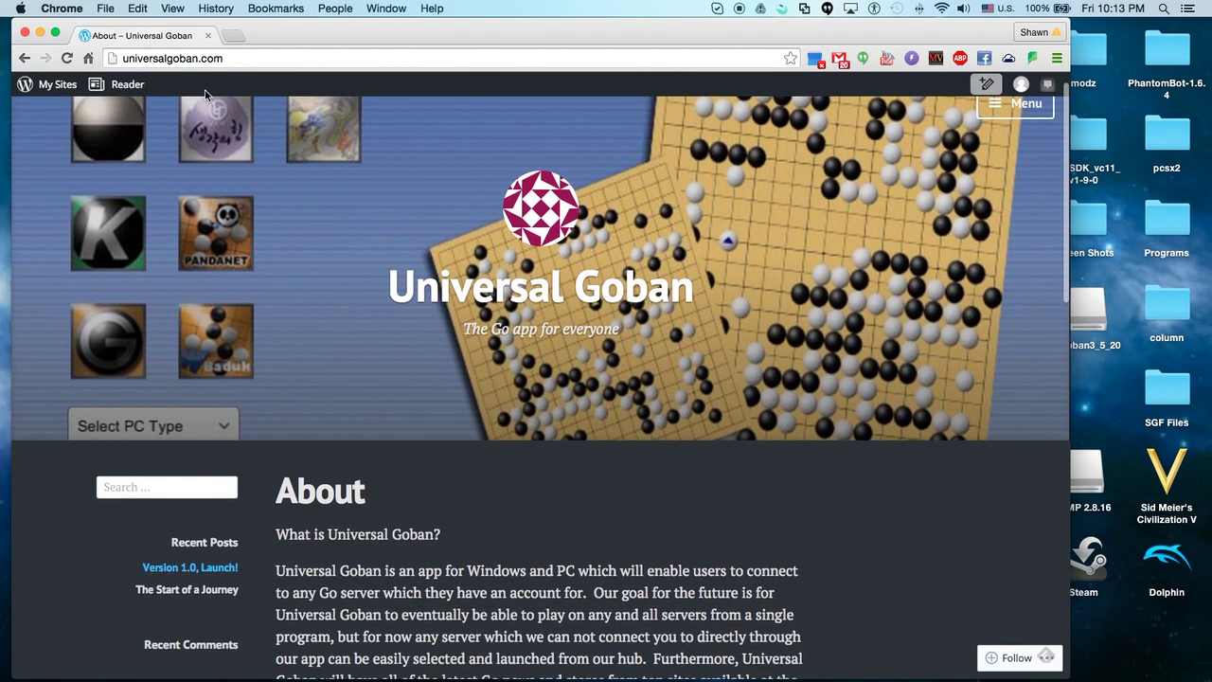
{"action": "left_click", "coordinate": [241, 60]}
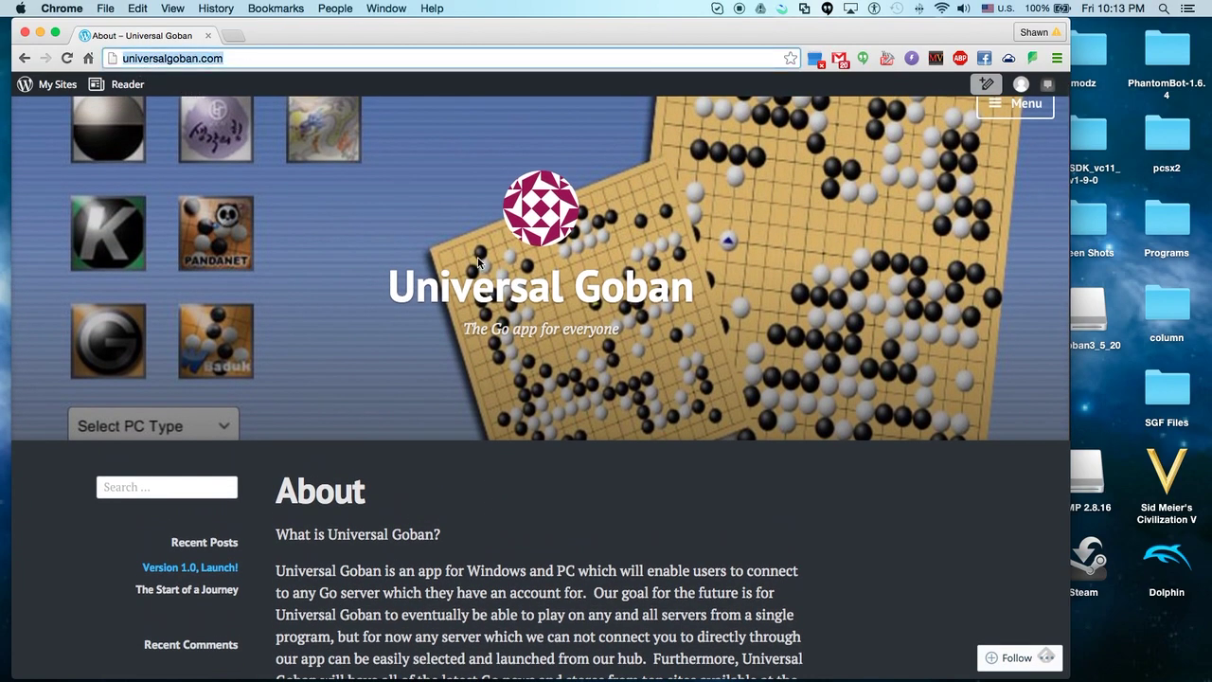
{"action": "scroll", "coordinate": [461, 411], "scroll_direction": "down", "scroll_amount": 4}
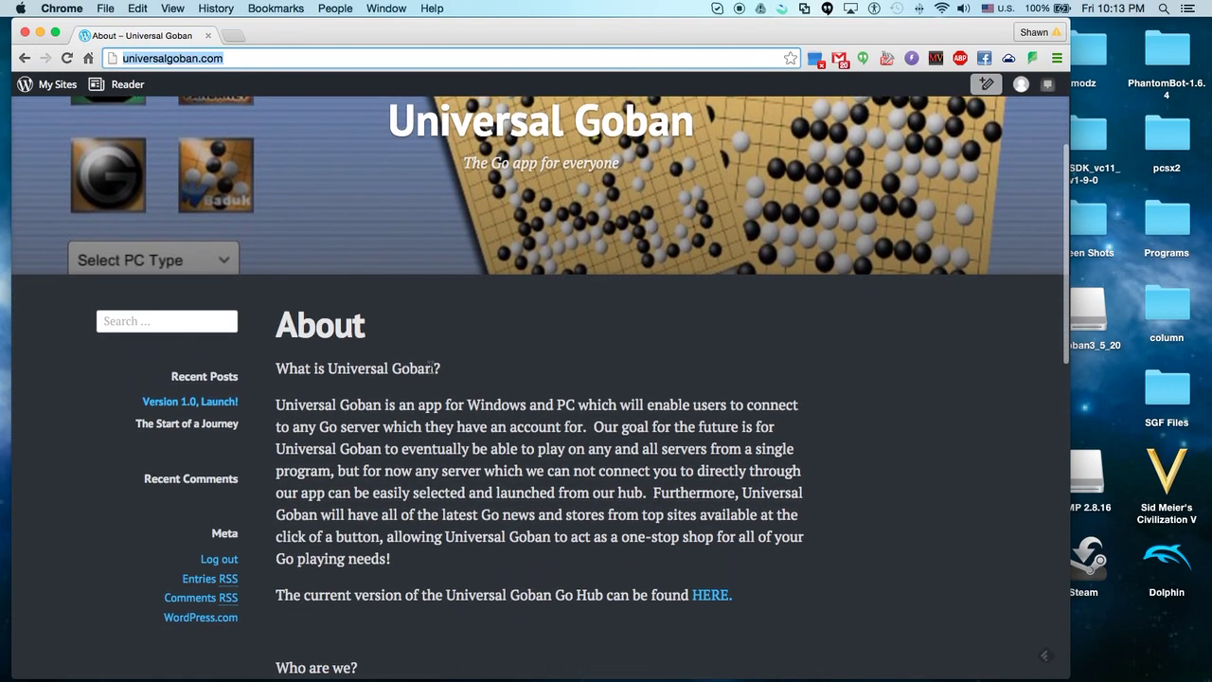
{"action": "left_click", "coordinate": [205, 377]}
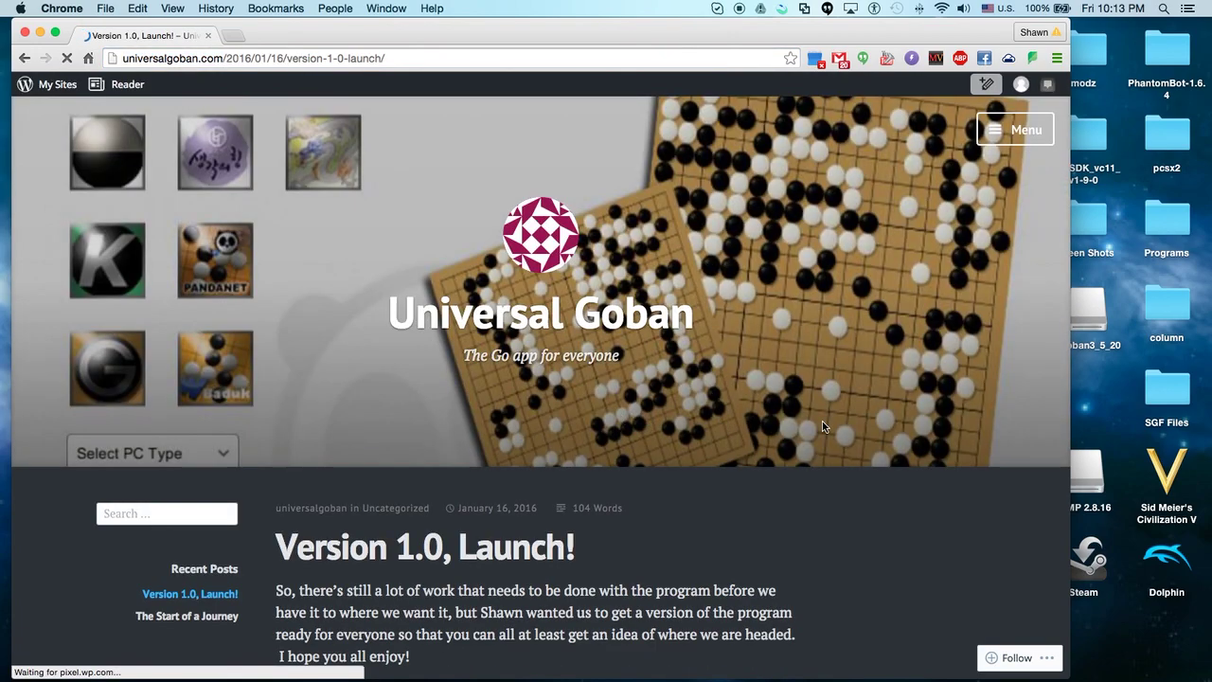
Read through the launch post and open the Changelog from its features HERE link.
{"action": "scroll", "coordinate": [822, 426], "scroll_direction": "down", "scroll_amount": 3}
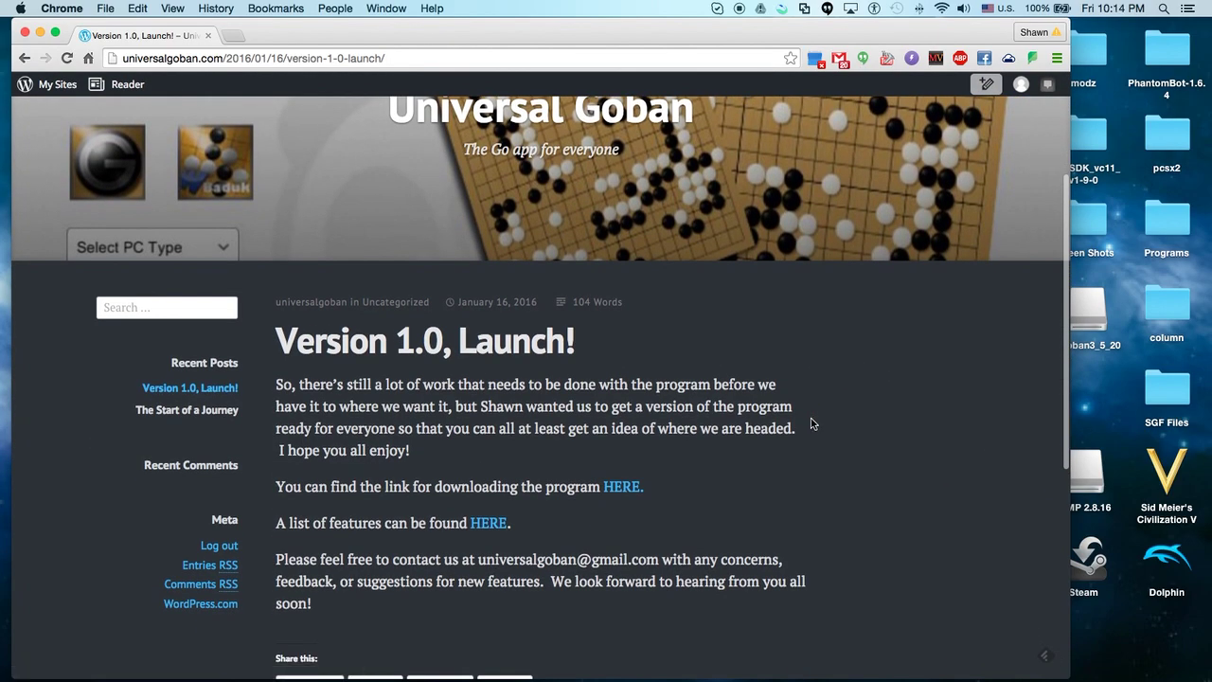
{"action": "scroll", "coordinate": [814, 423], "scroll_direction": "down", "scroll_amount": 1}
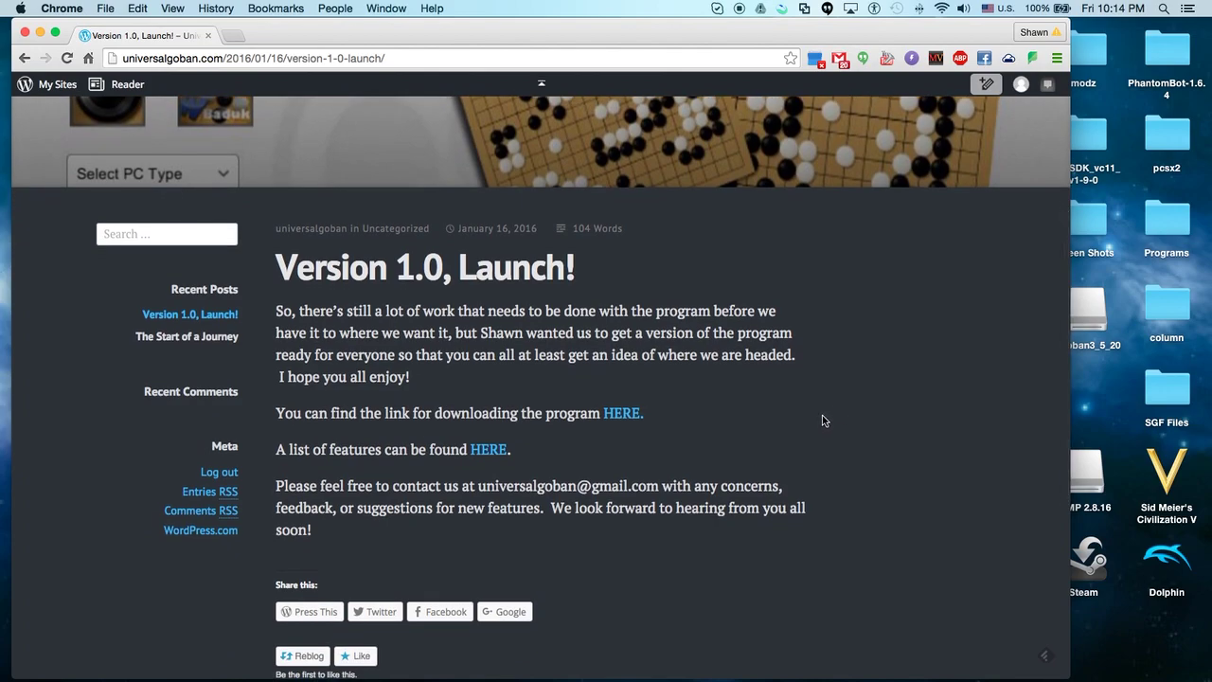
{"action": "scroll", "coordinate": [819, 415], "scroll_direction": "up", "scroll_amount": 5}
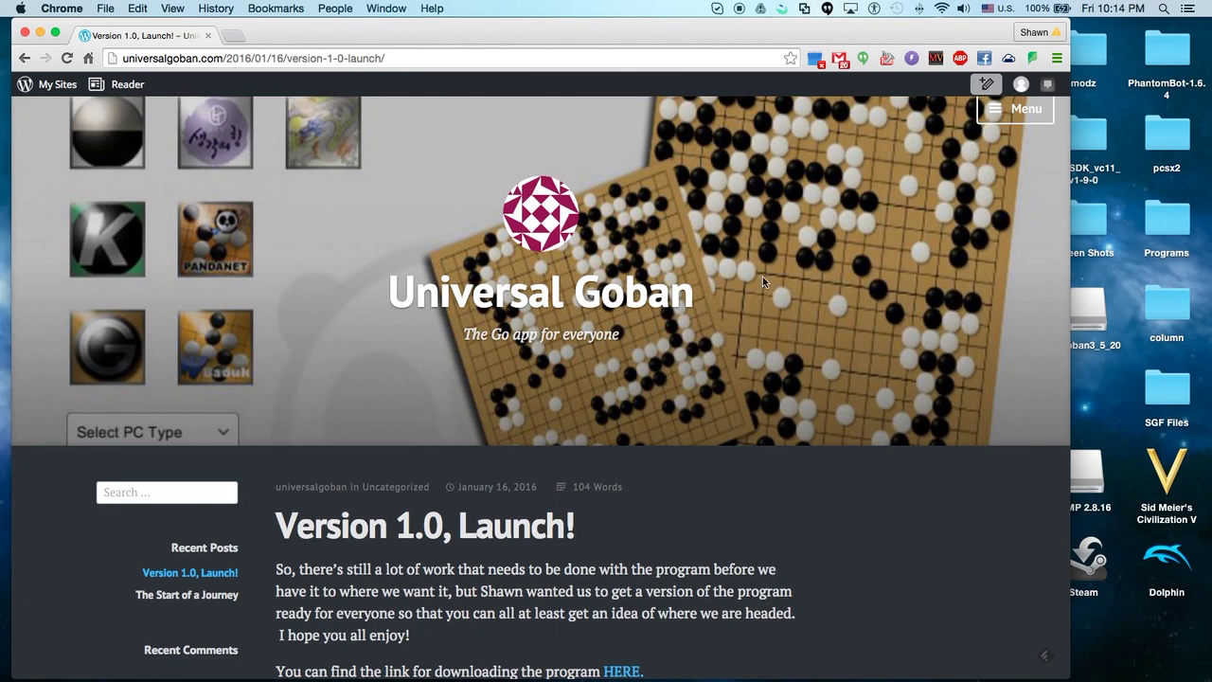
{"action": "scroll", "coordinate": [845, 357], "scroll_direction": "down", "scroll_amount": 2}
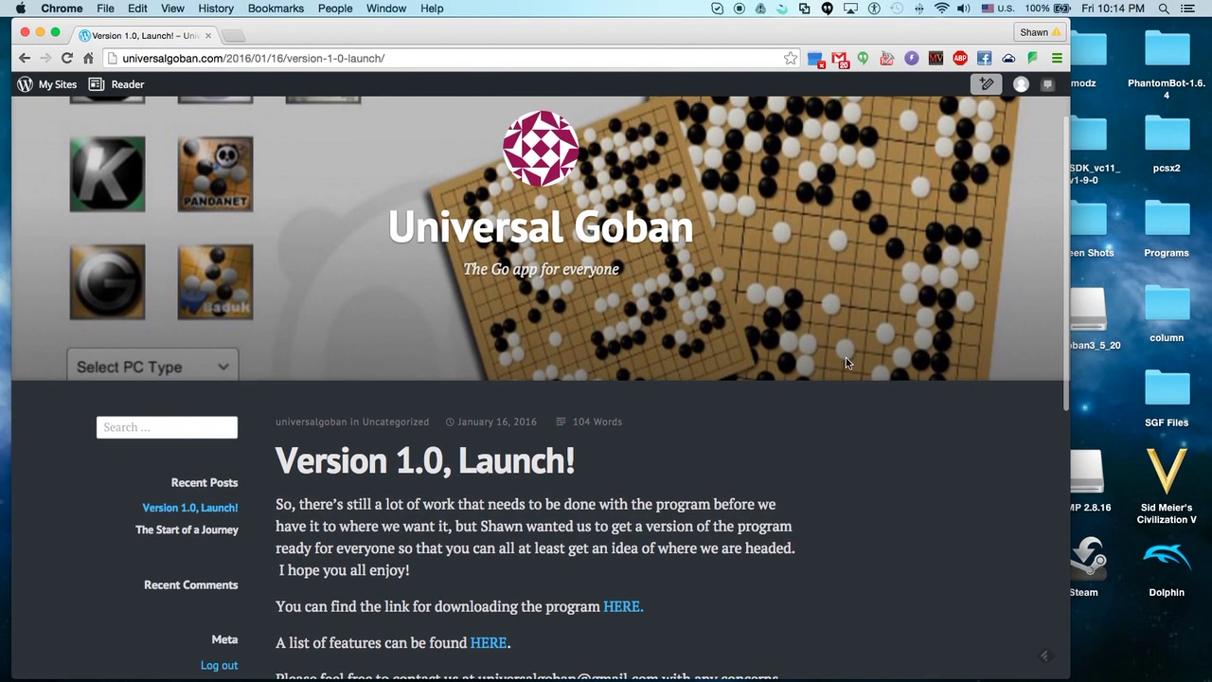
{"action": "scroll", "coordinate": [845, 357], "scroll_direction": "down", "scroll_amount": 5}
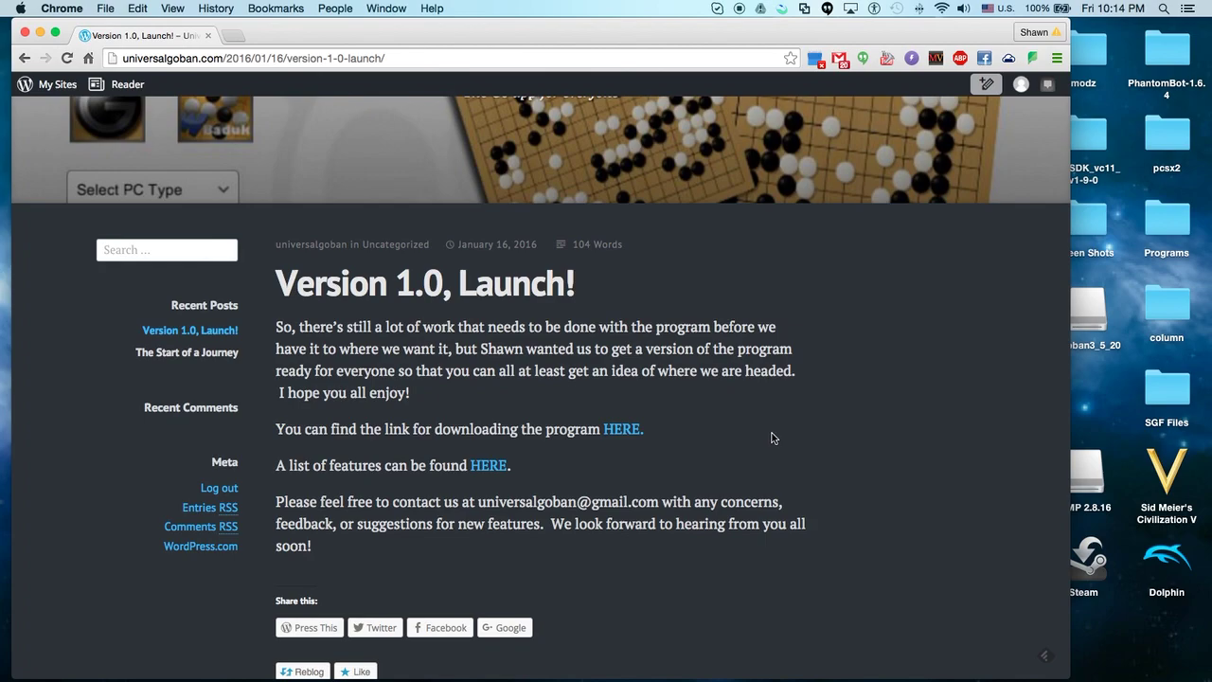
{"action": "scroll", "coordinate": [772, 437], "scroll_direction": "down", "scroll_amount": 2}
{"action": "left_click_drag", "start_coordinate": [303, 405], "coordinate": [458, 403]}
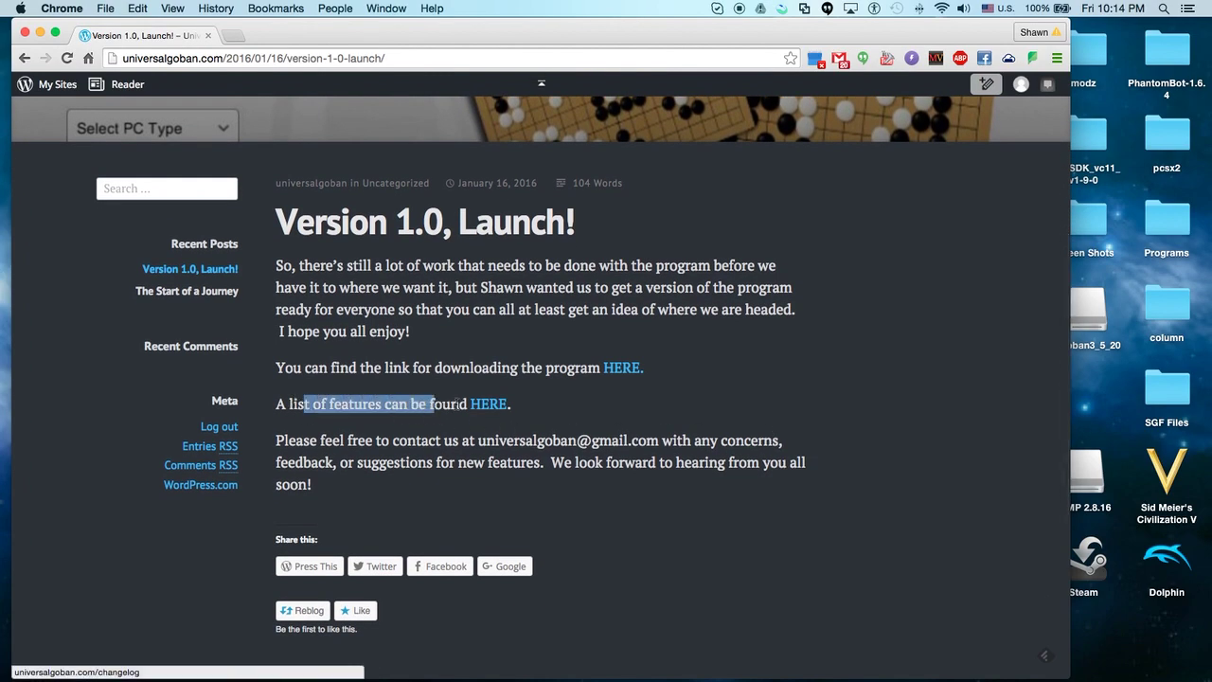
{"action": "left_click", "coordinate": [459, 403]}
{"action": "left_click", "coordinate": [474, 407]}
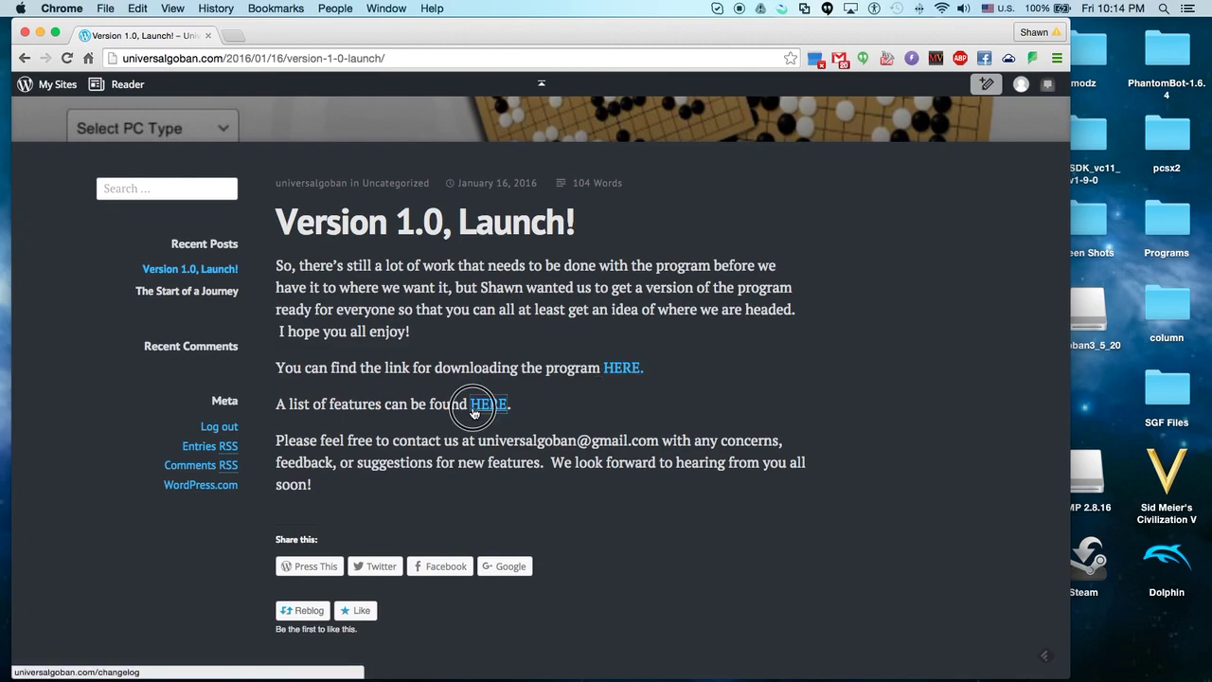
Scroll to the bottom of the Changelog and open the feedback HERE! link.
{"action": "scroll", "coordinate": [677, 405], "scroll_direction": "down", "scroll_amount": 5}
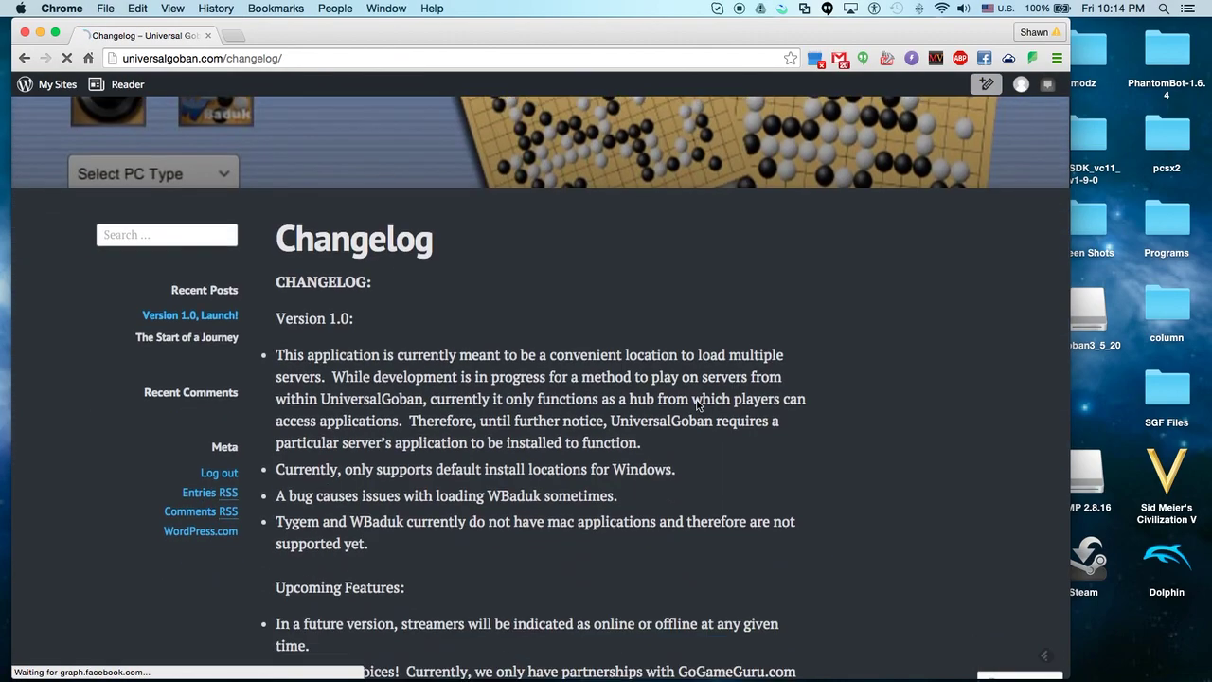
{"action": "scroll", "coordinate": [698, 405], "scroll_direction": "down", "scroll_amount": 6}
{"action": "left_click_drag", "start_coordinate": [286, 415], "coordinate": [407, 417]}
{"action": "left_click", "coordinate": [478, 417]}
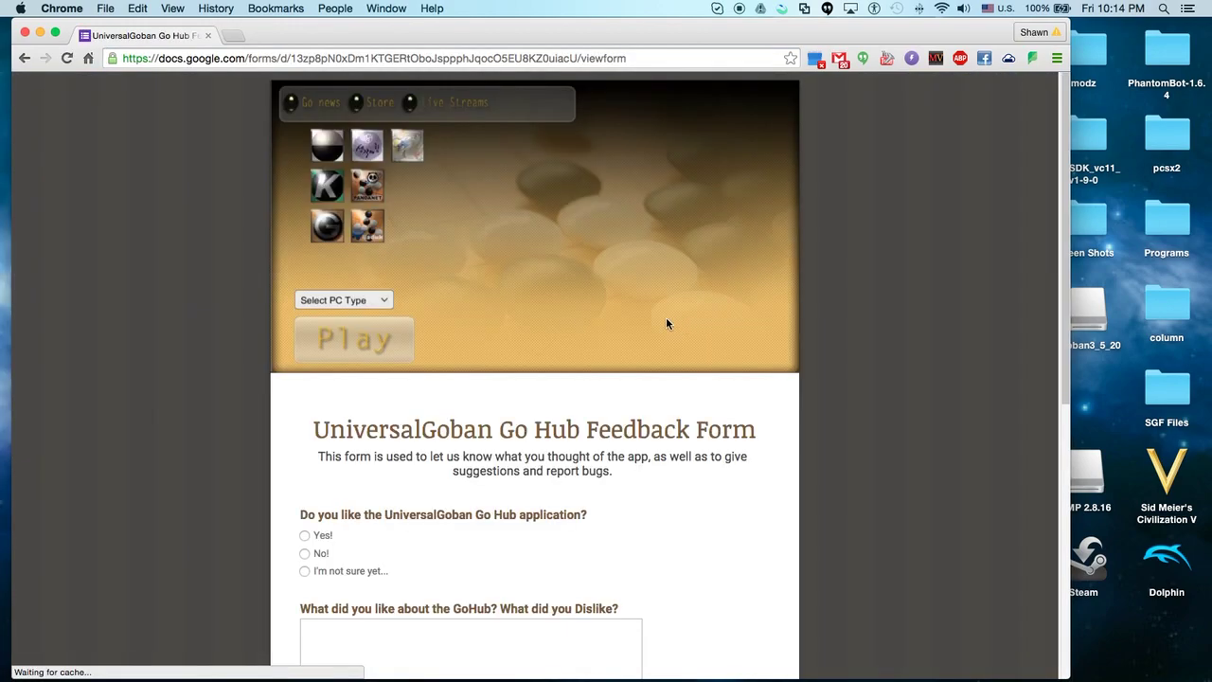
Scroll through the Go Hub Feedback Form, then go back twice to the 'Version 1.0, Launch!' post.
{"action": "scroll", "coordinate": [644, 331], "scroll_direction": "down", "scroll_amount": 8}
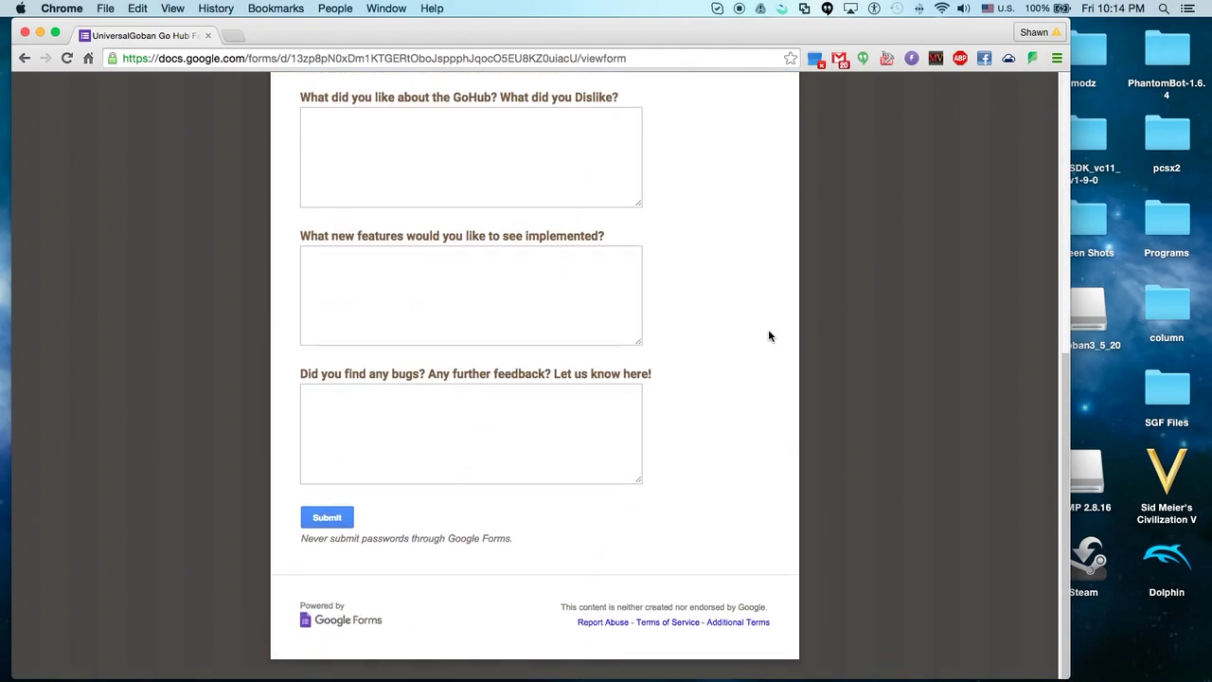
{"action": "scroll", "coordinate": [768, 335], "scroll_direction": "up", "scroll_amount": 8}
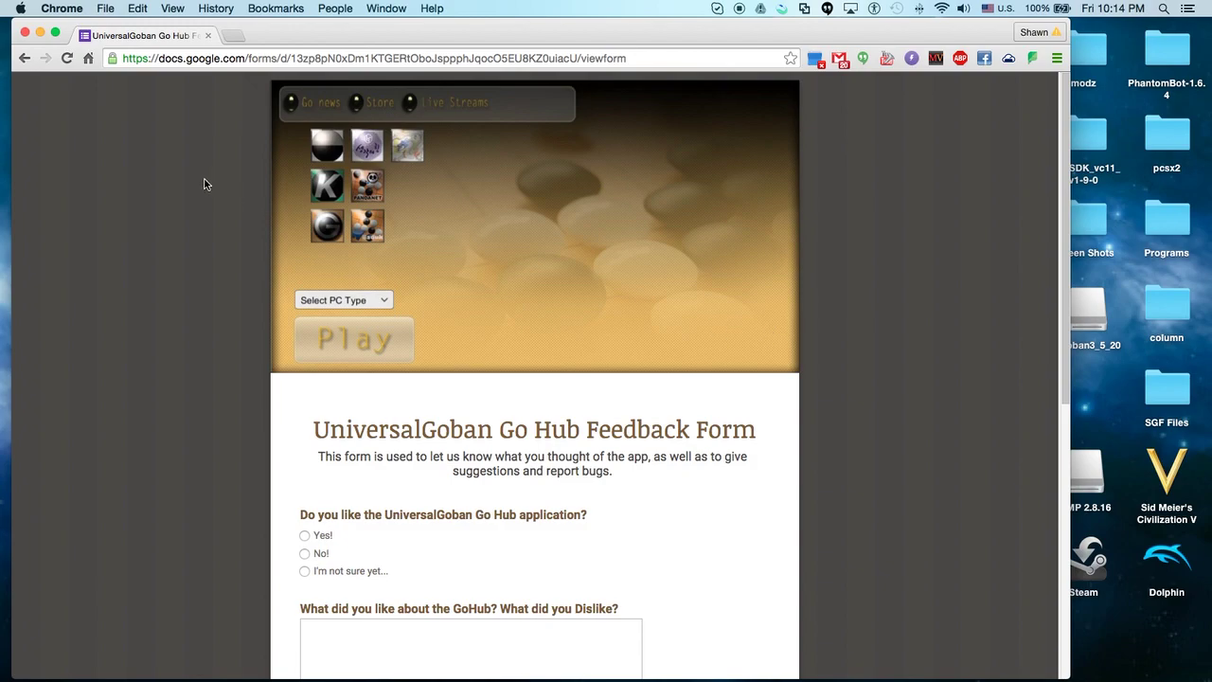
{"action": "left_click", "coordinate": [24, 58]}
{"action": "left_click", "coordinate": [24, 59]}
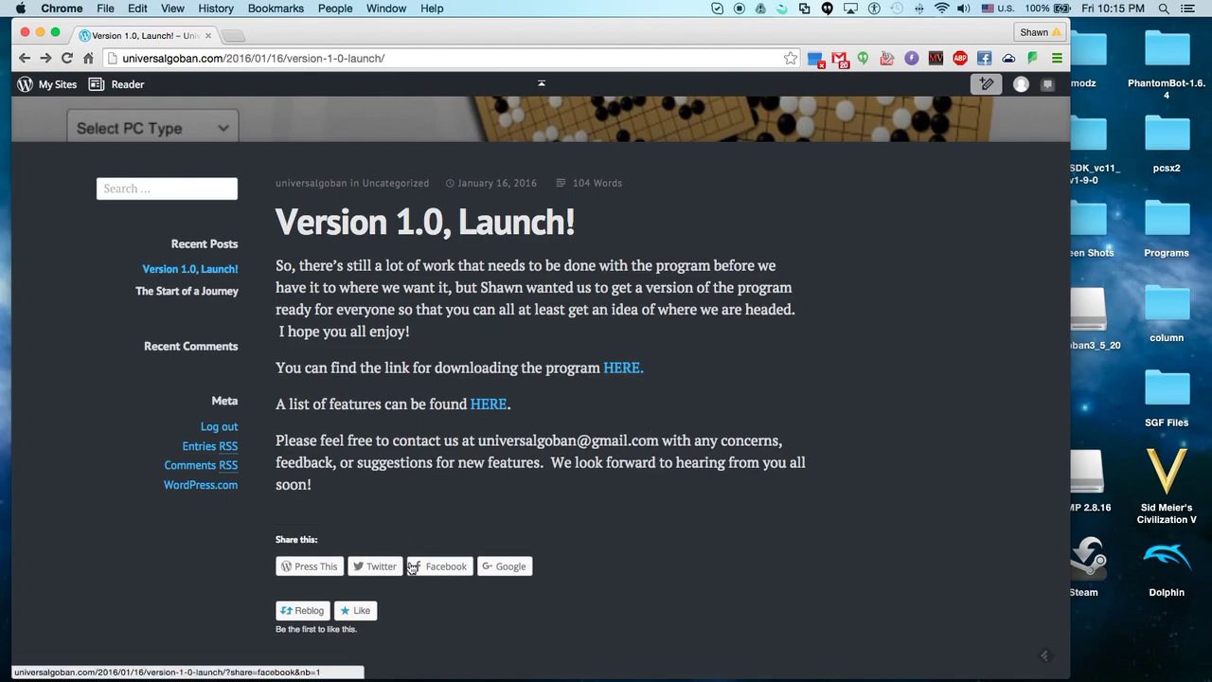
Open the Current Version download page from the post's download HERE link.
{"action": "left_click_drag", "start_coordinate": [302, 369], "coordinate": [569, 371]}
{"action": "left_click", "coordinate": [624, 369]}
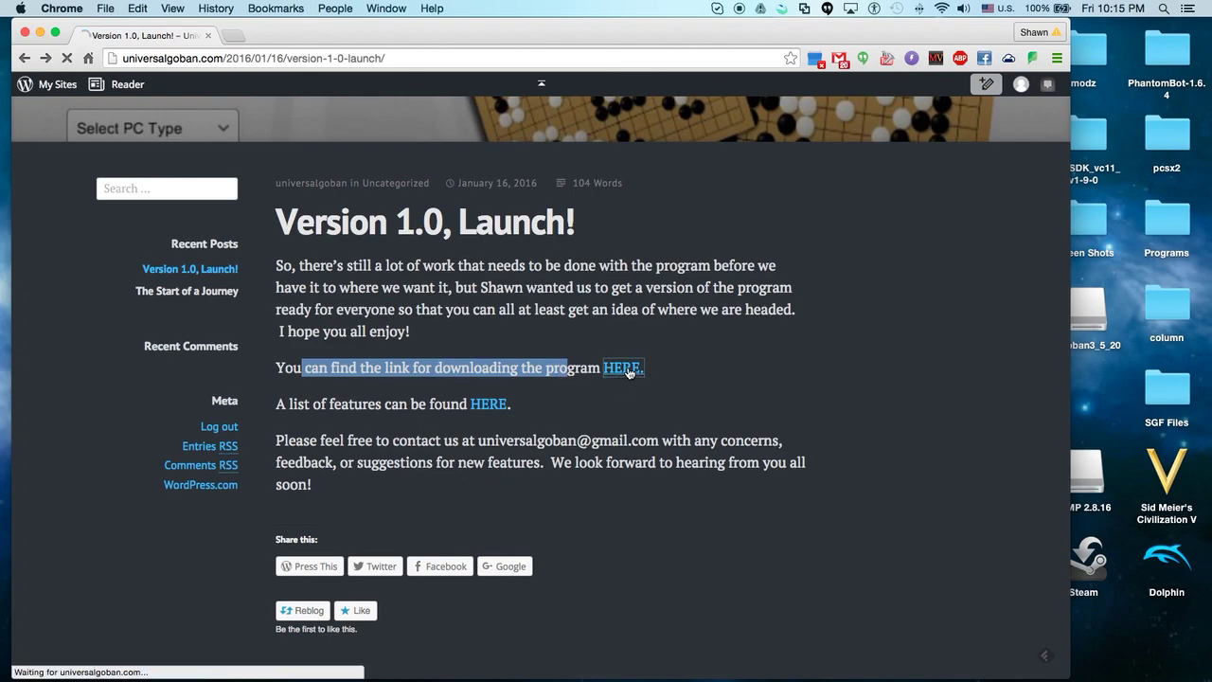
{"action": "scroll", "coordinate": [679, 379], "scroll_direction": "down", "scroll_amount": 5}
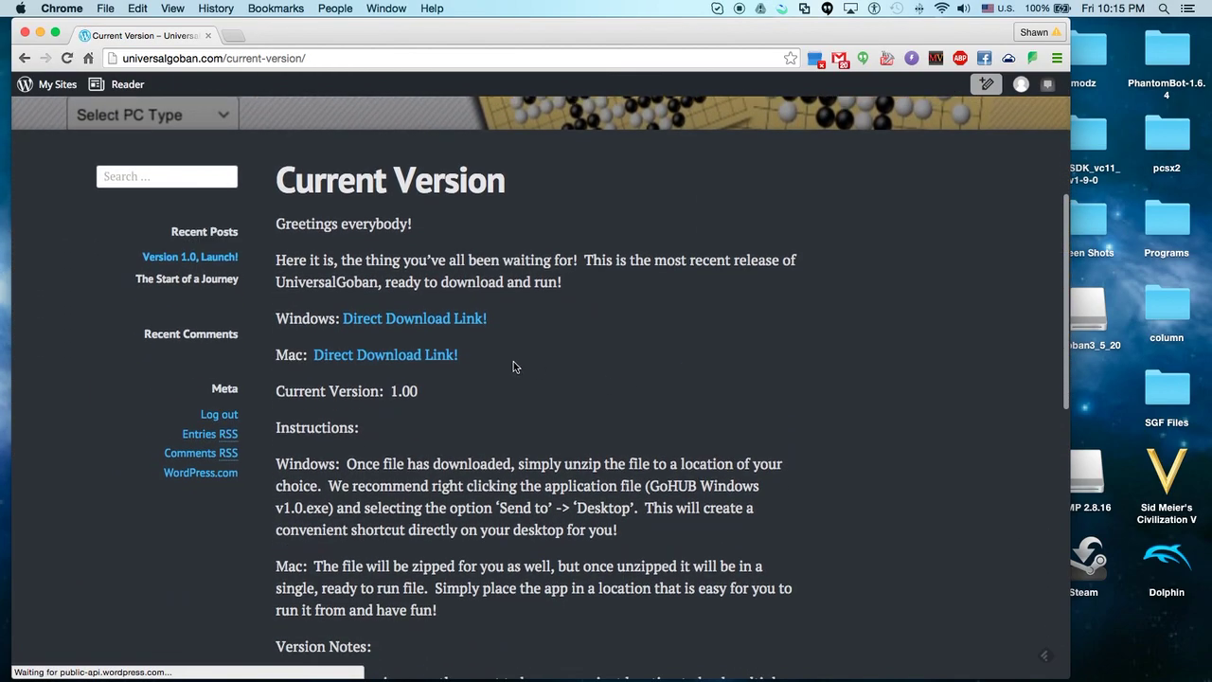
Download the Mac build via its Direct Download Link, getting GoHUB v.1.0 Mac (2).zip.
{"action": "triple_click", "coordinate": [516, 366]}
{"action": "left_click_drag", "start_coordinate": [469, 315], "coordinate": [581, 321]}
{"action": "left_click", "coordinate": [577, 322]}
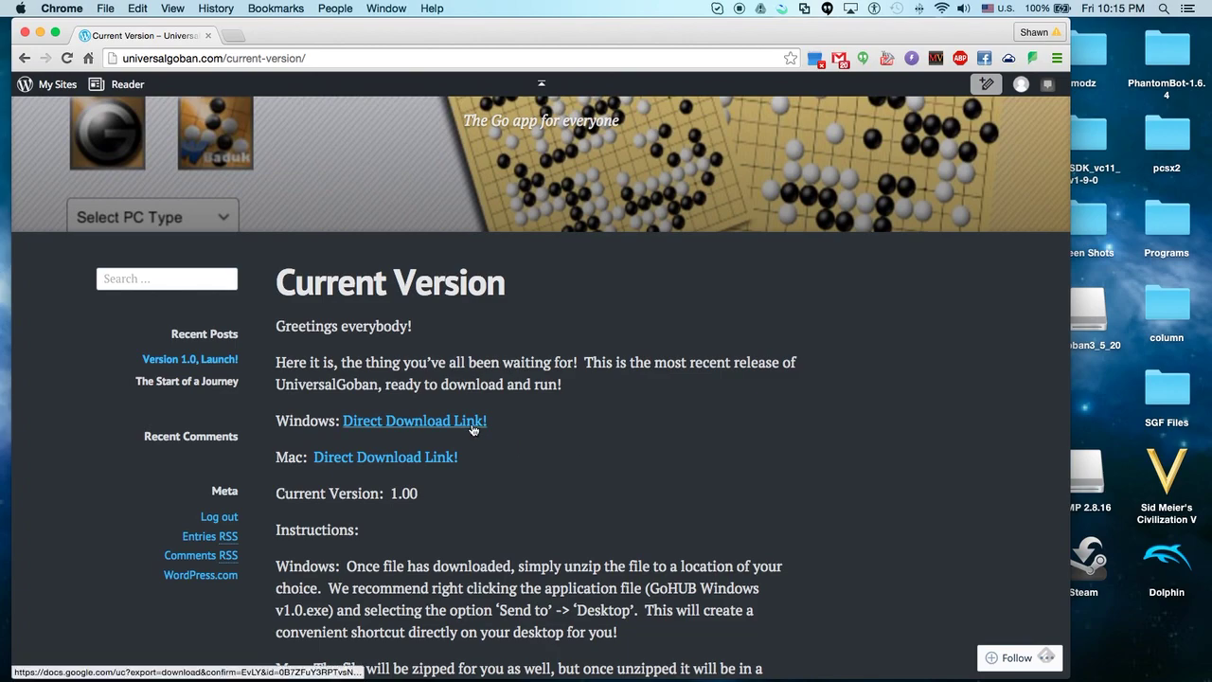
{"action": "left_click", "coordinate": [426, 462]}
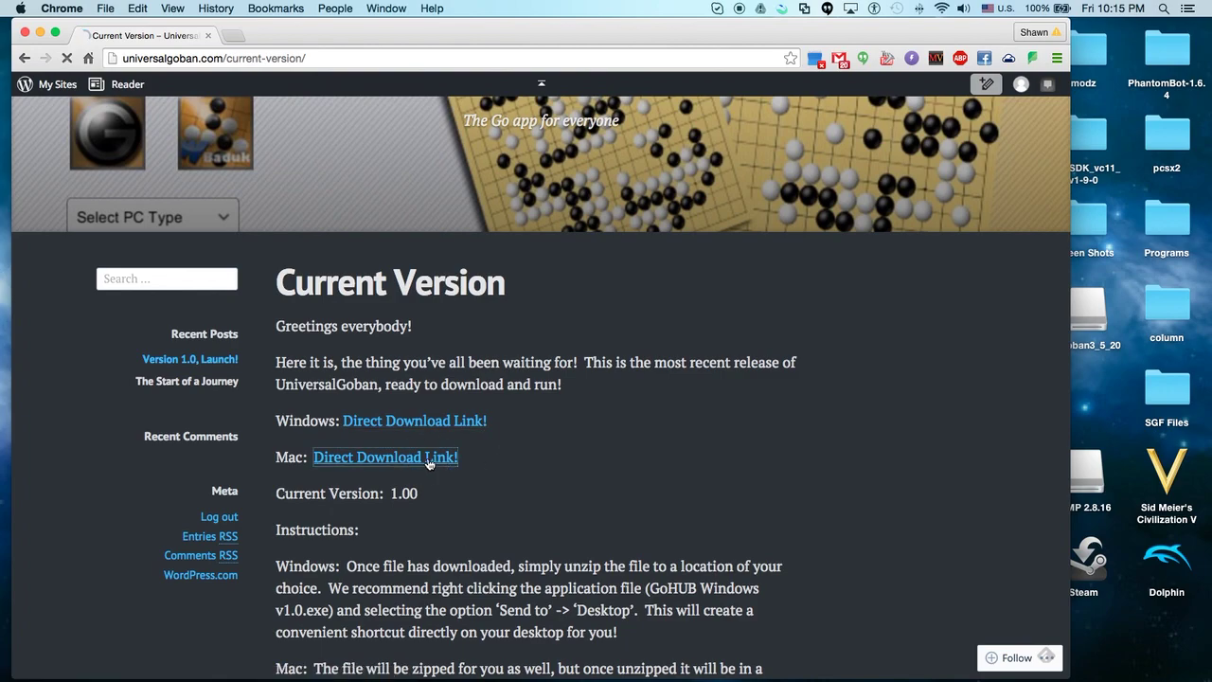
{"action": "mouse_move", "coordinate": [609, 36]}
{"action": "left_mouse_down"}
{"action": "mouse_move", "coordinate": [582, 35]}
{"action": "mouse_move", "coordinate": [597, 30]}
{"action": "left_mouse_up"}
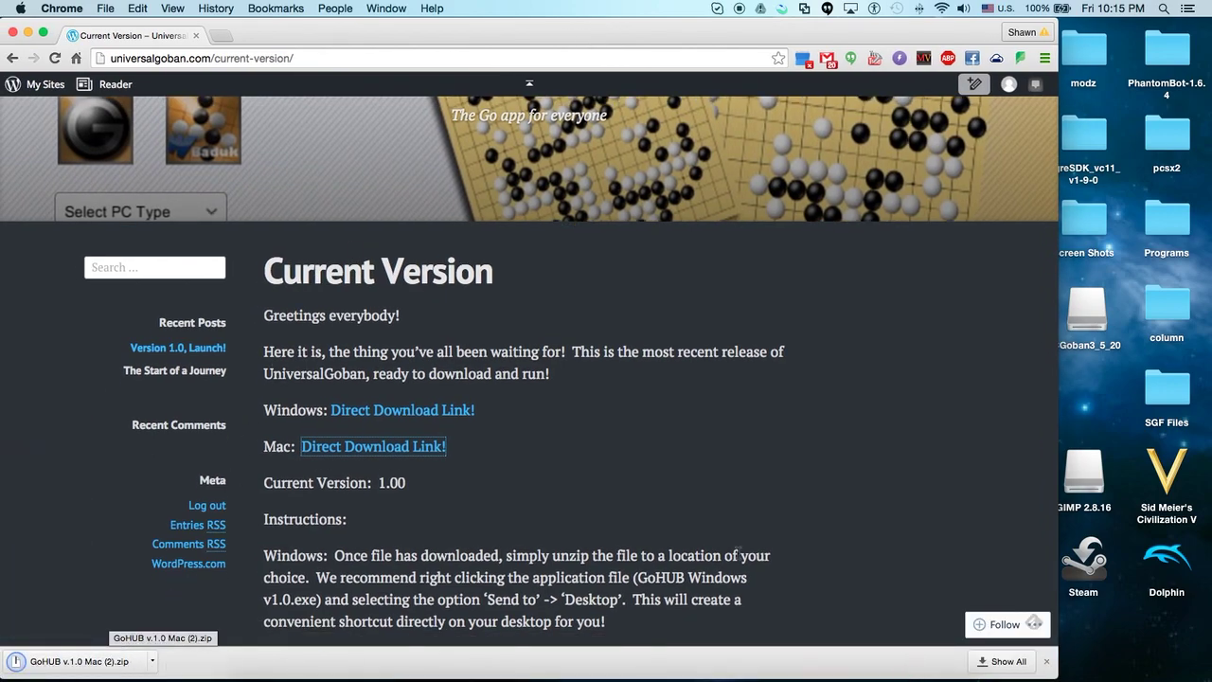
Move Chrome aside to reveal the desktop downloads and select the unzipped GoHUB v.1.0 Mac 2 app.
{"action": "left_click_drag", "start_coordinate": [783, 42], "coordinate": [667, 37]}
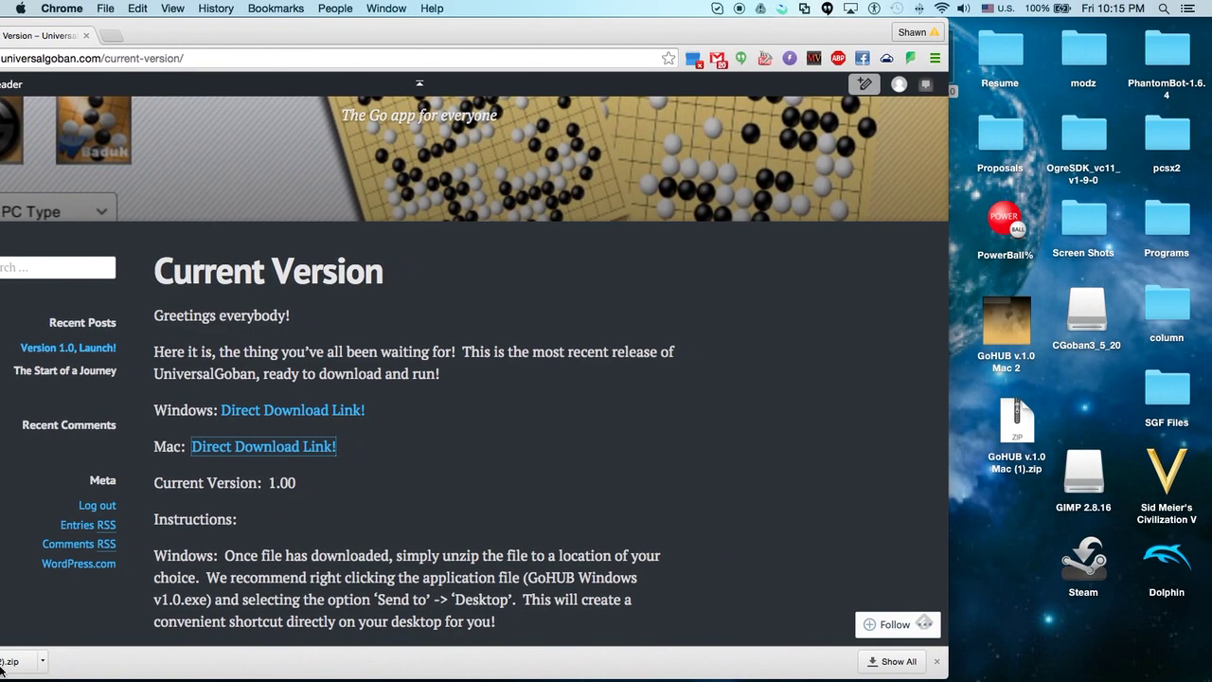
{"action": "left_click", "coordinate": [1020, 472]}
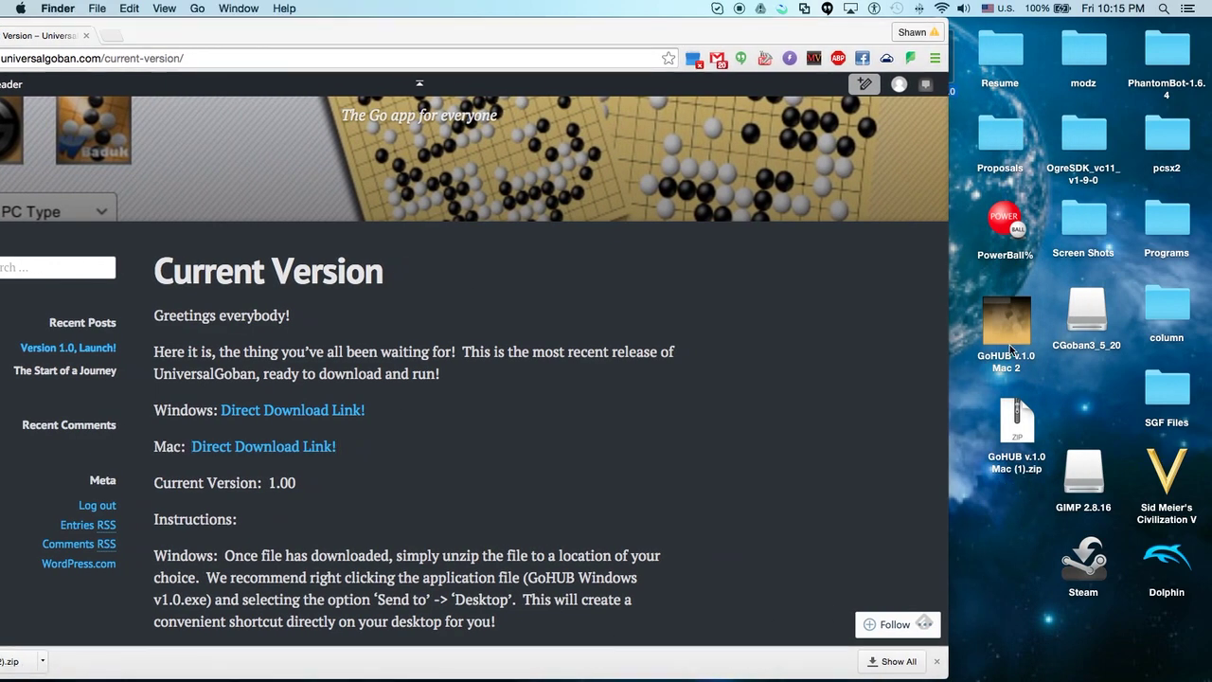
{"action": "right_click", "coordinate": [1016, 431]}
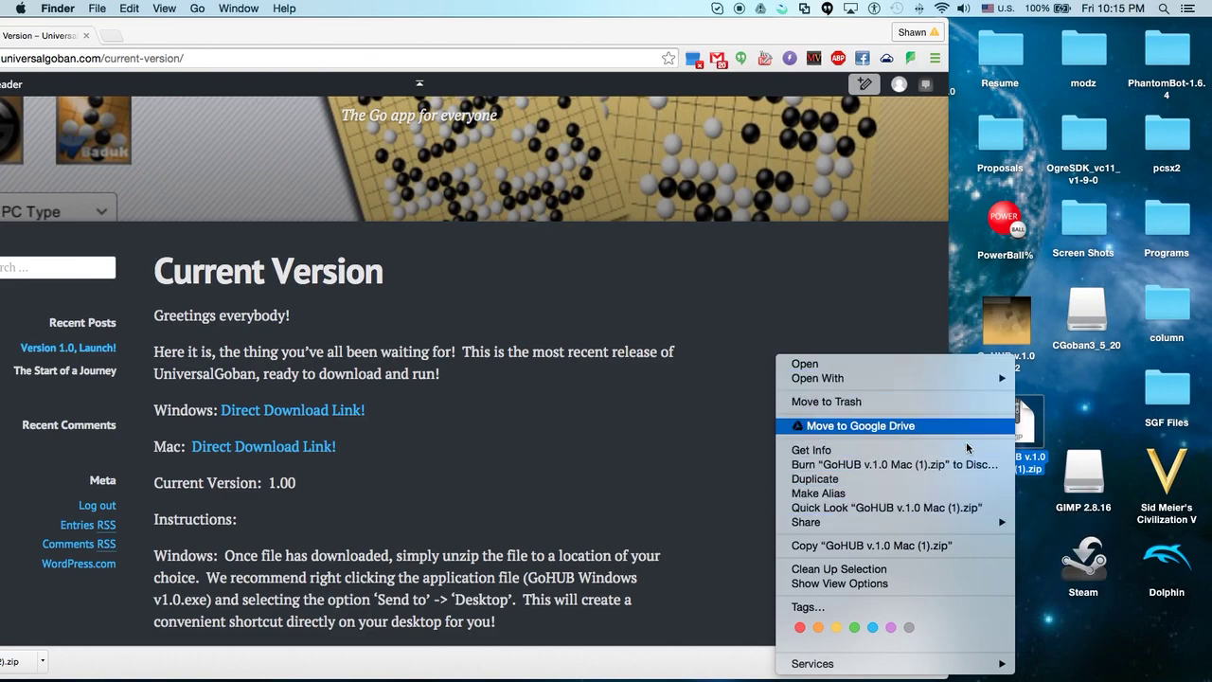
{"action": "left_click", "coordinate": [1072, 384]}
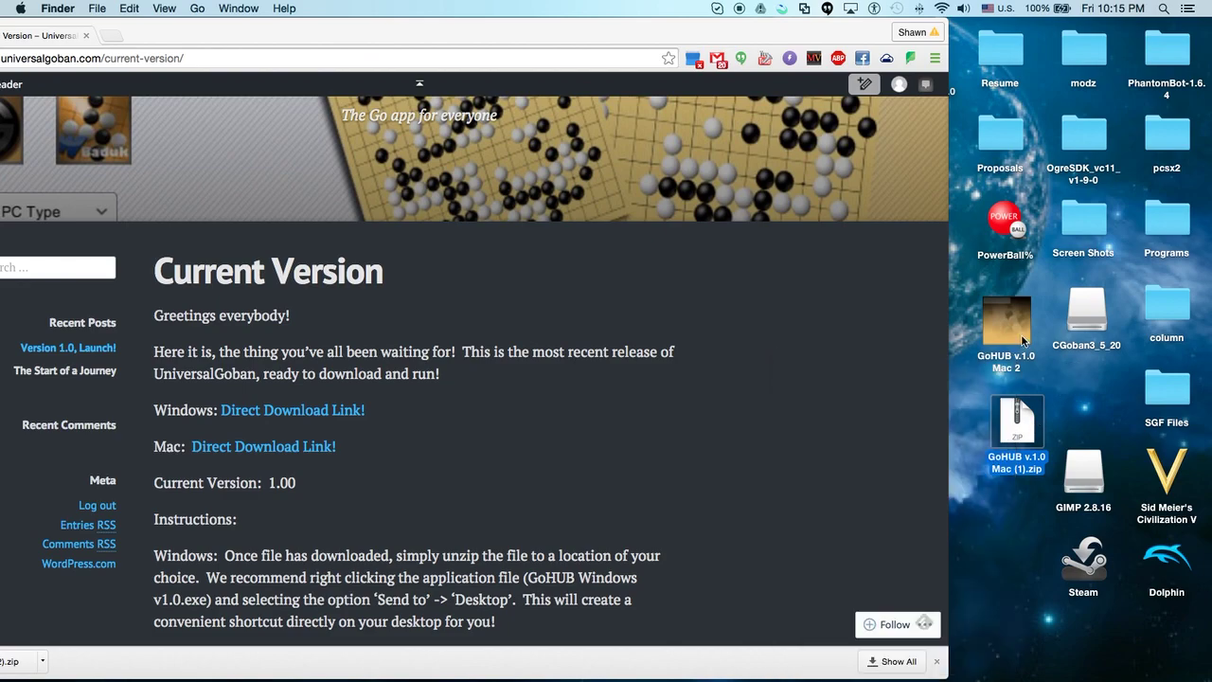
{"action": "mouse_move", "coordinate": [855, 36]}
{"action": "left_mouse_down"}
{"action": "mouse_move", "coordinate": [812, 38]}
{"action": "mouse_move", "coordinate": [847, 38]}
{"action": "left_mouse_up"}
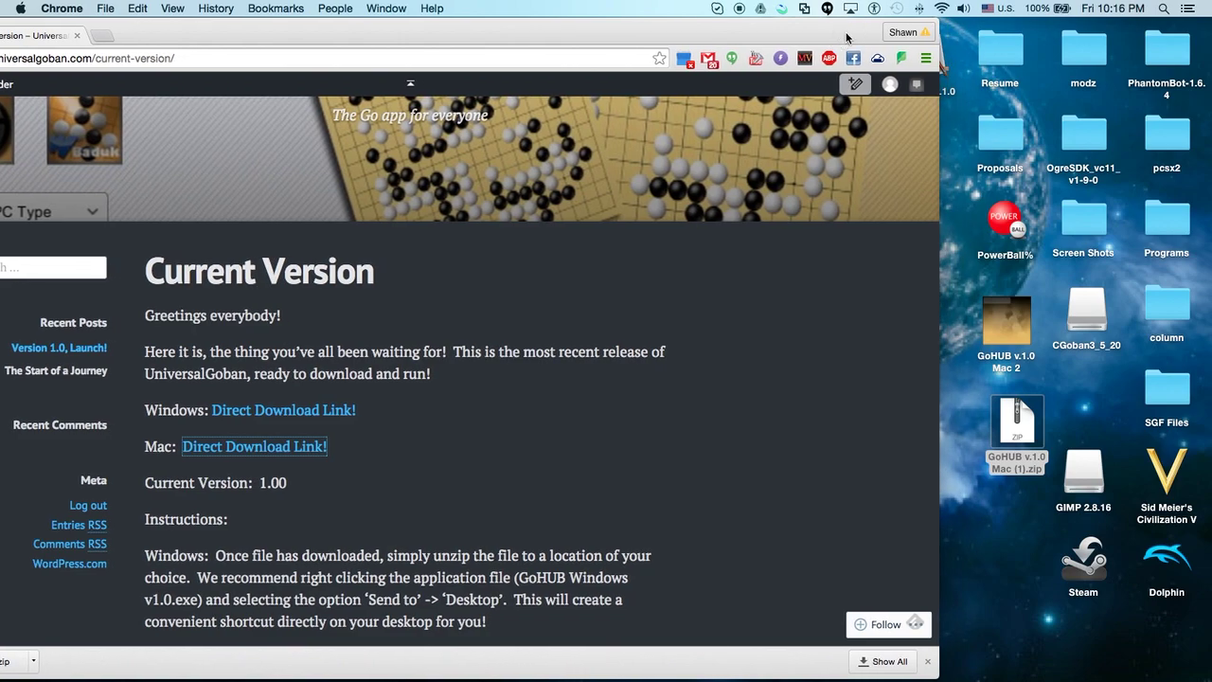
{"action": "left_click", "coordinate": [1016, 464]}
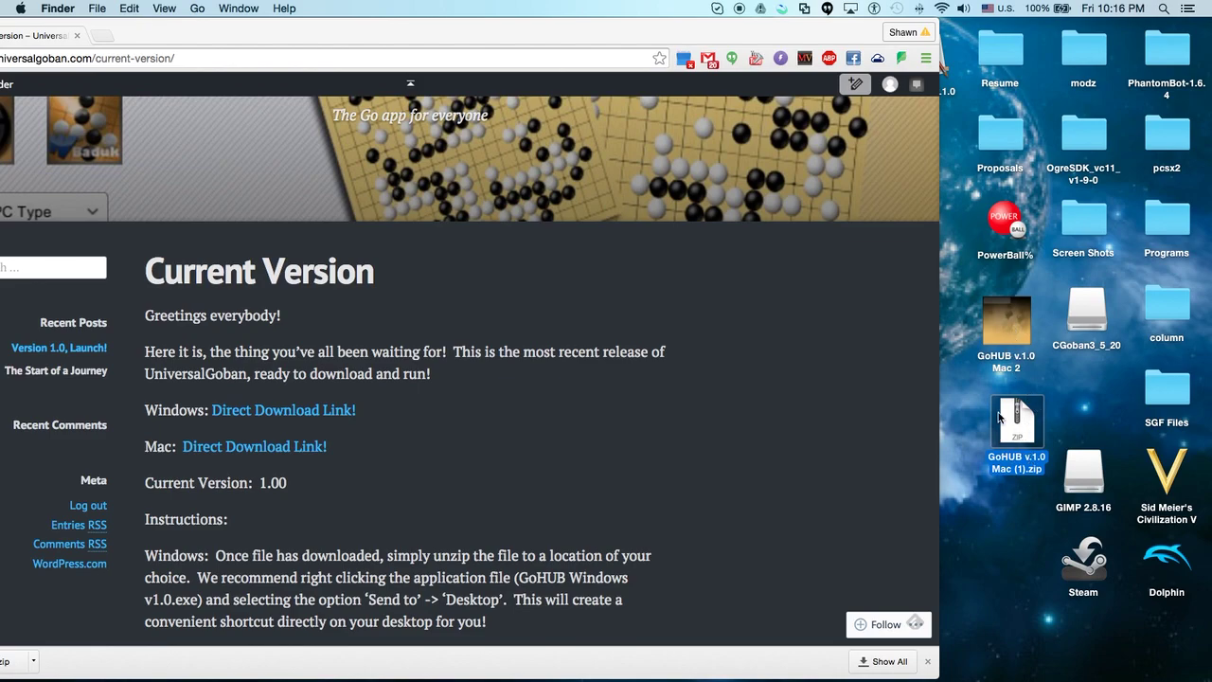
{"action": "left_click", "coordinate": [1011, 332]}
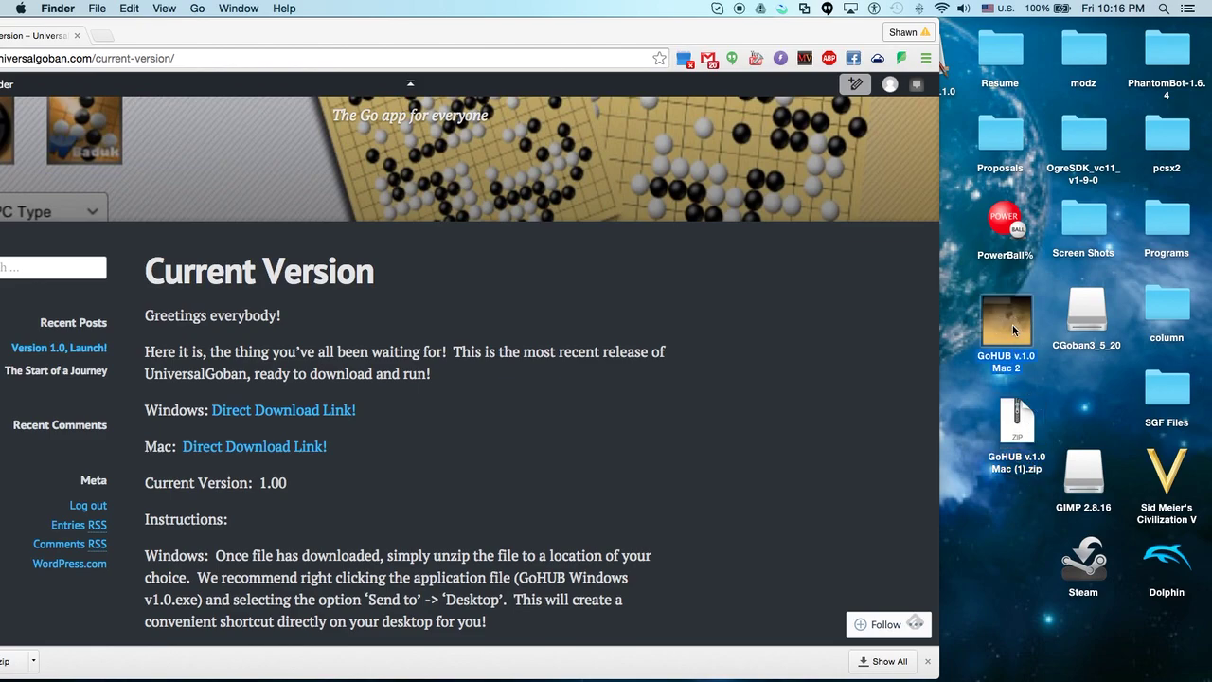
{"action": "left_click", "coordinate": [1014, 330]}
Launch the GoHUB v.1.0 Mac 2 app and position its window.
{"action": "double_click", "coordinate": [1014, 325]}
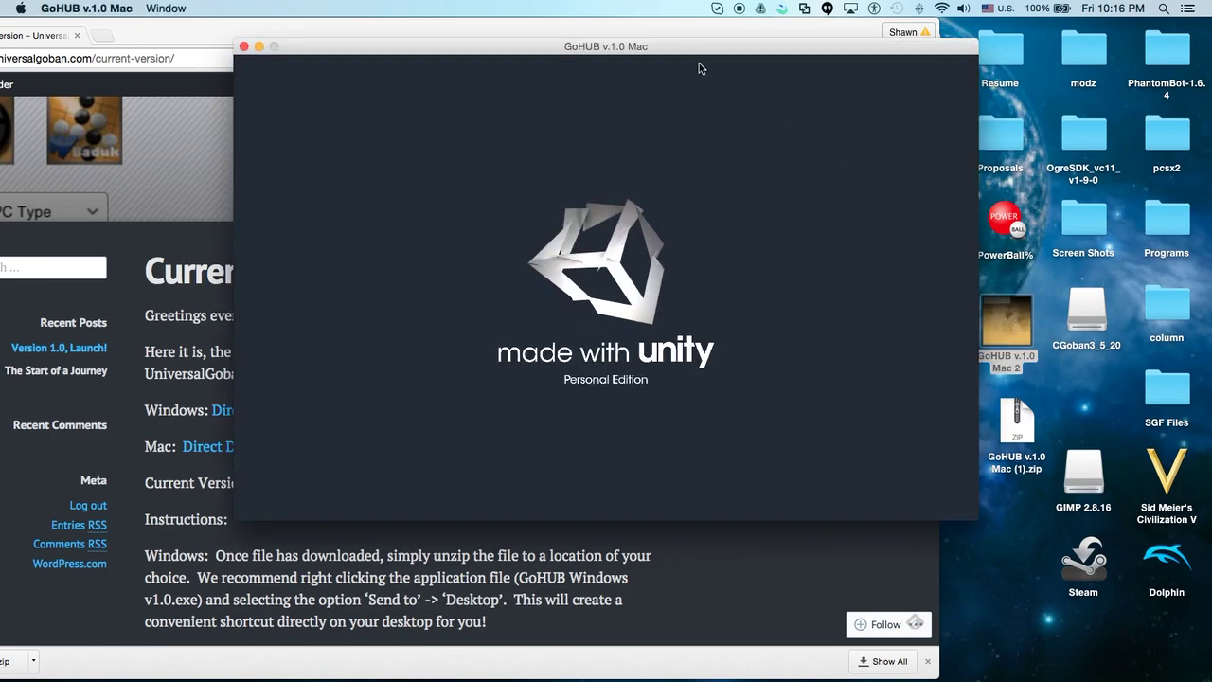
{"action": "left_click_drag", "start_coordinate": [677, 51], "coordinate": [758, 65]}
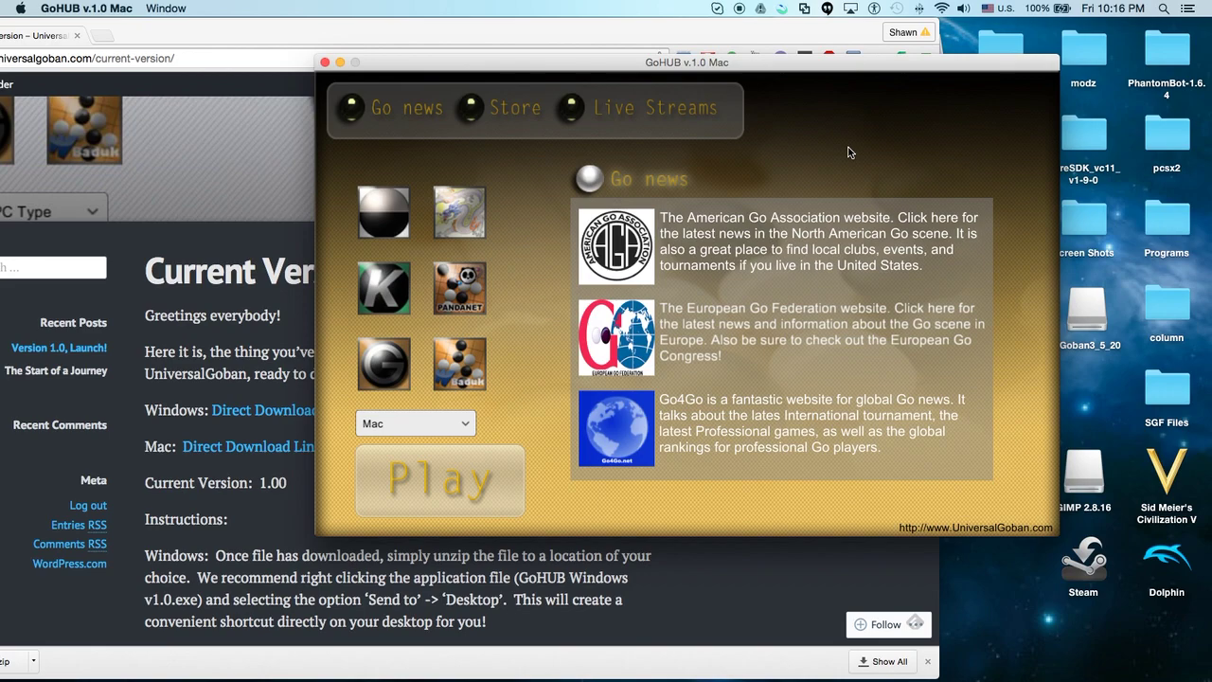
{"action": "left_click_drag", "start_coordinate": [810, 64], "coordinate": [820, 65]}
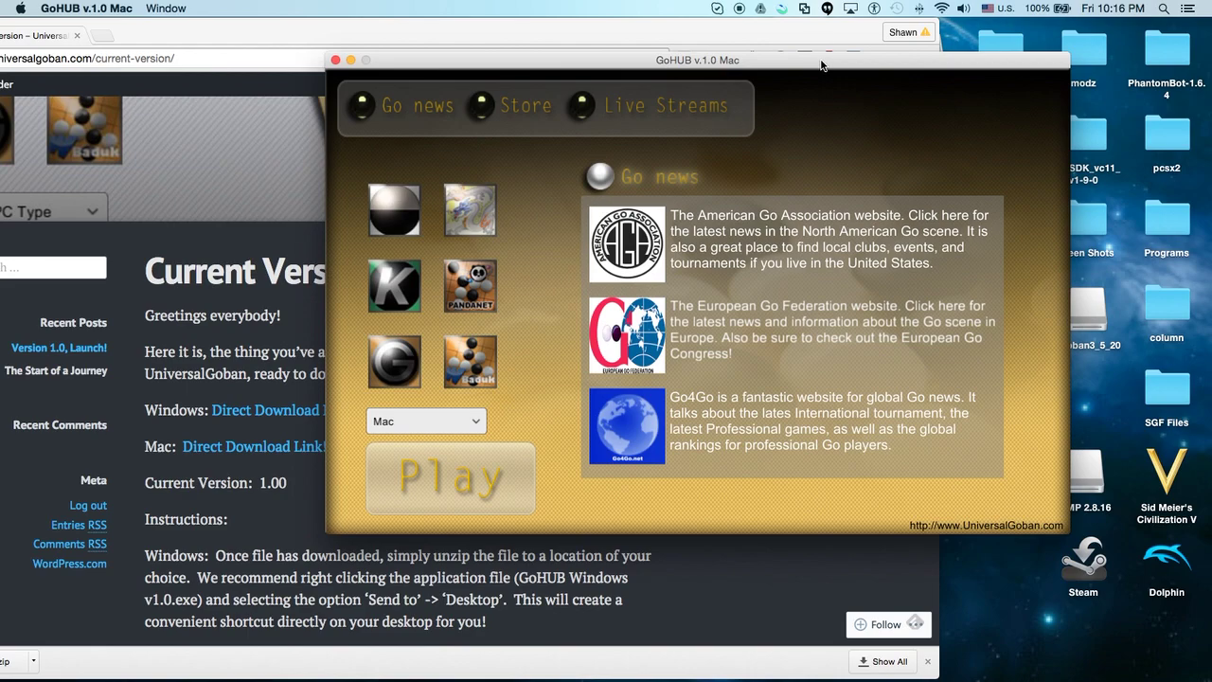
{"action": "left_click_drag", "start_coordinate": [820, 65], "coordinate": [825, 65]}
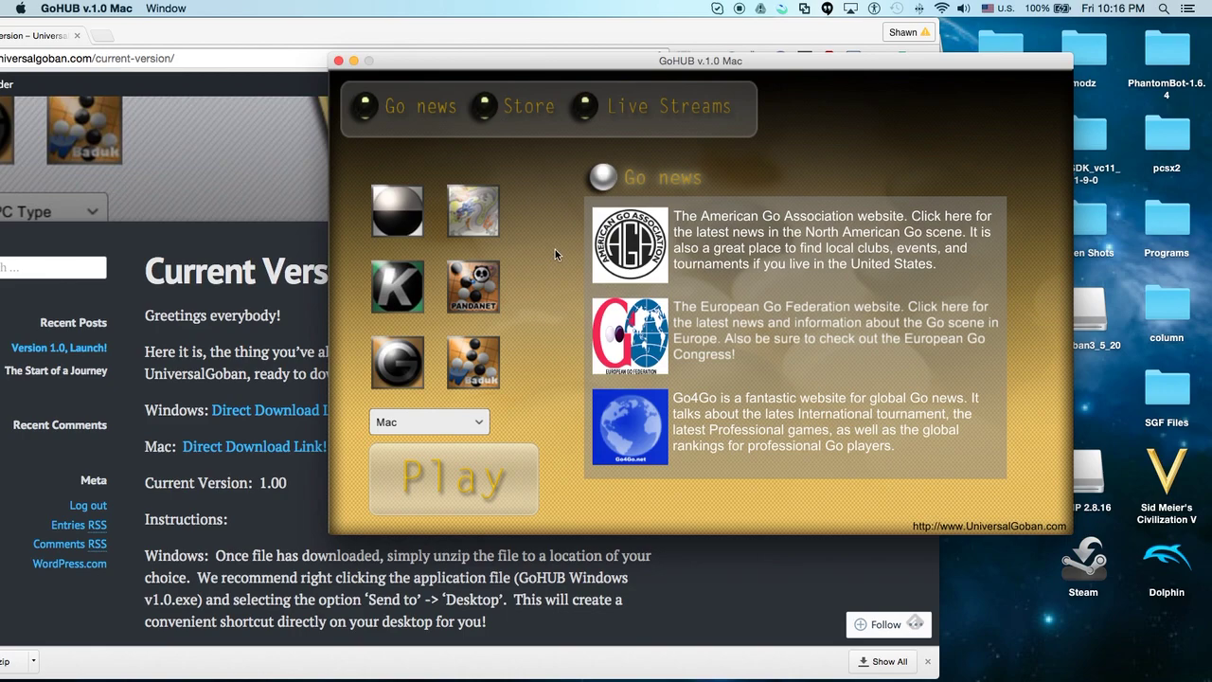
Keep Mac as the platform and preview Online GO Server and the other servers in turn.
{"action": "left_click", "coordinate": [402, 427]}
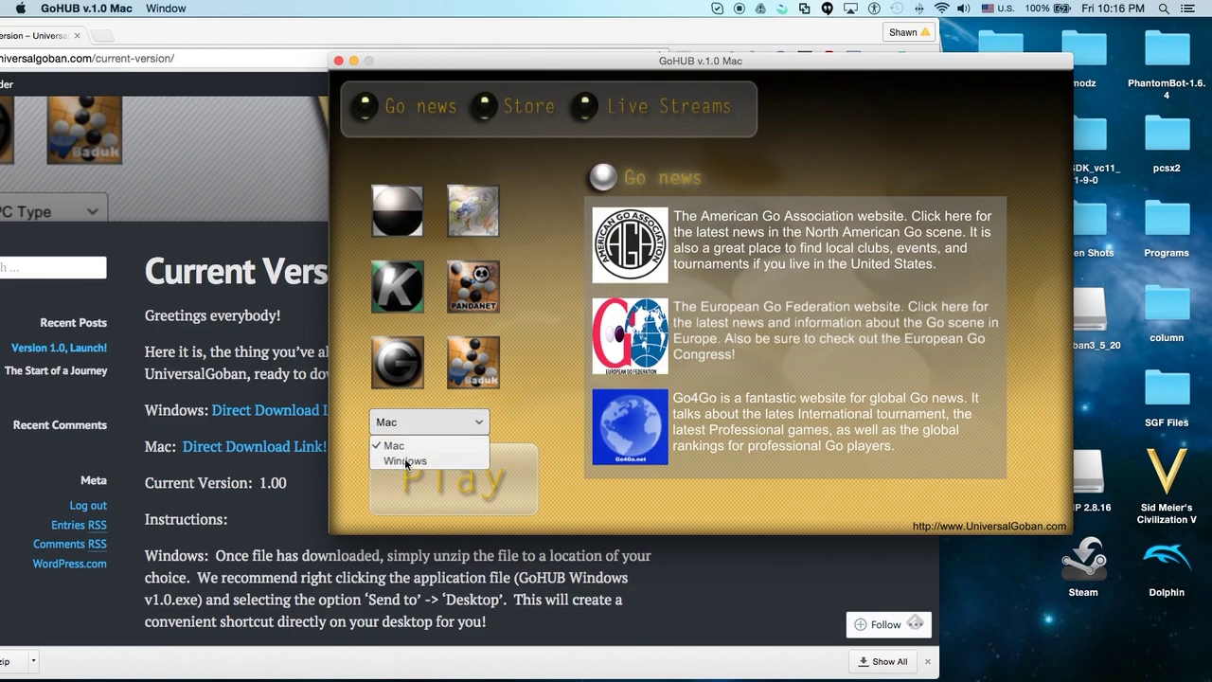
{"action": "left_click", "coordinate": [532, 399]}
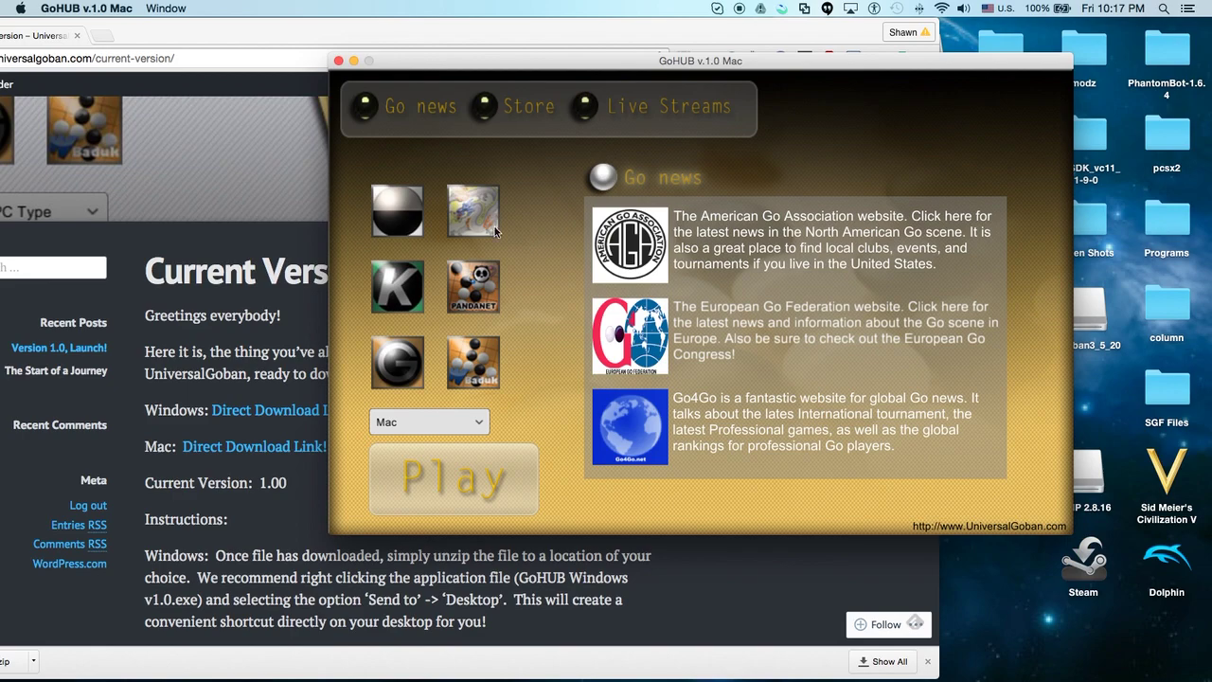
{"action": "left_click", "coordinate": [417, 221]}
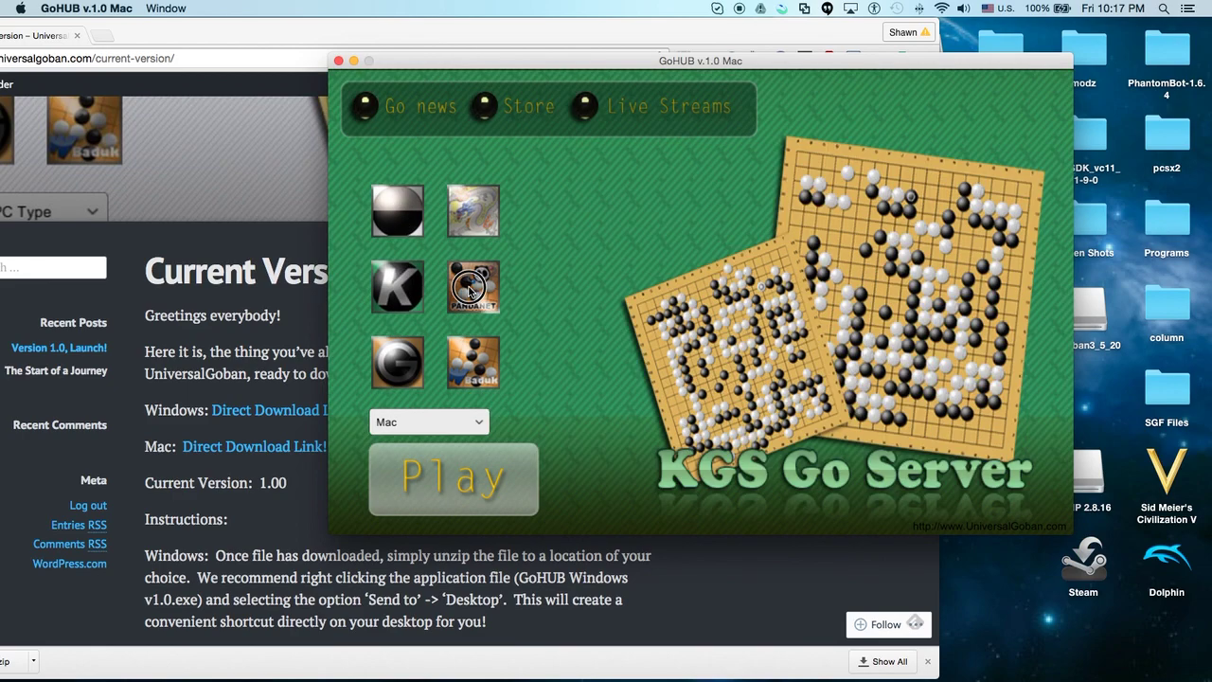
{"action": "left_click", "coordinate": [405, 375]}
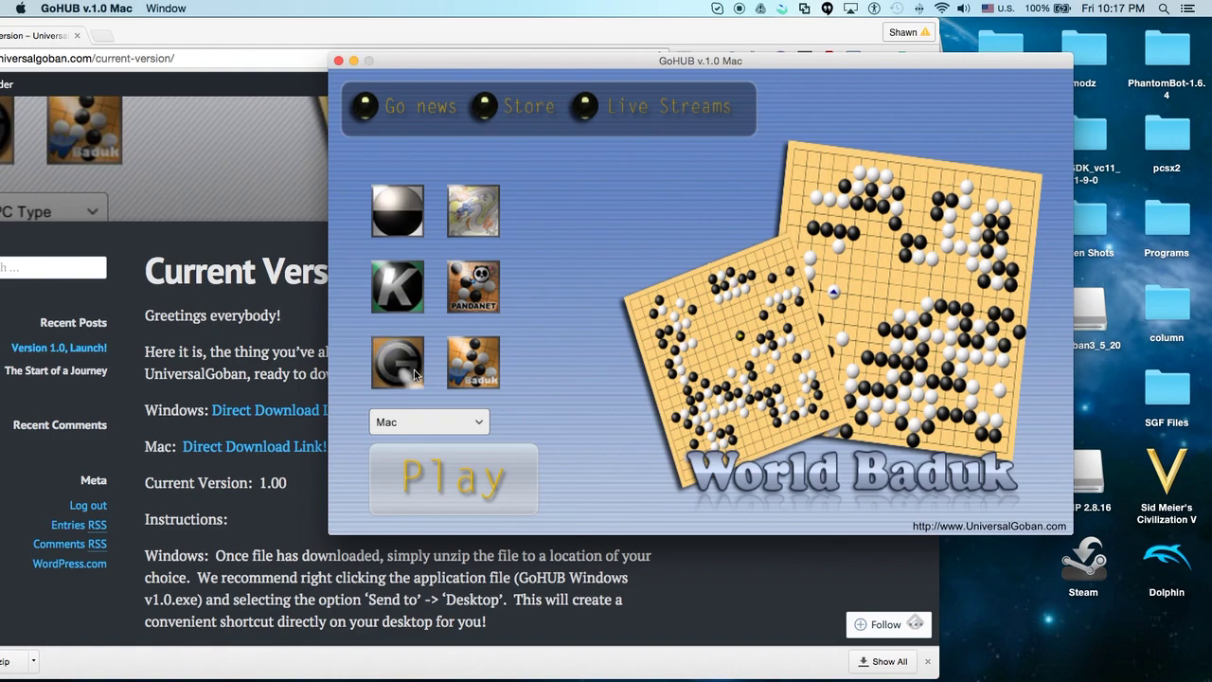
Preview Tygem Baduk and World Baduk, then launch Online GO Server and close its online-go.com tab.
{"action": "left_click", "coordinate": [485, 371]}
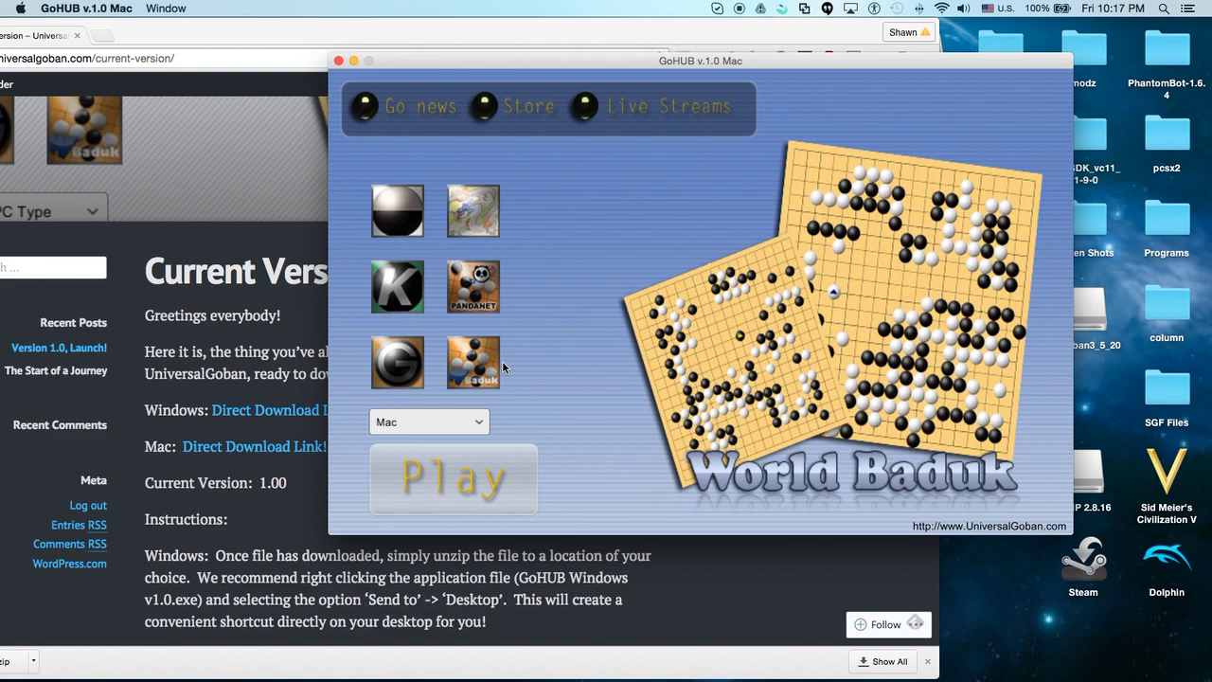
{"action": "left_click", "coordinate": [499, 362]}
{"action": "left_click", "coordinate": [393, 213]}
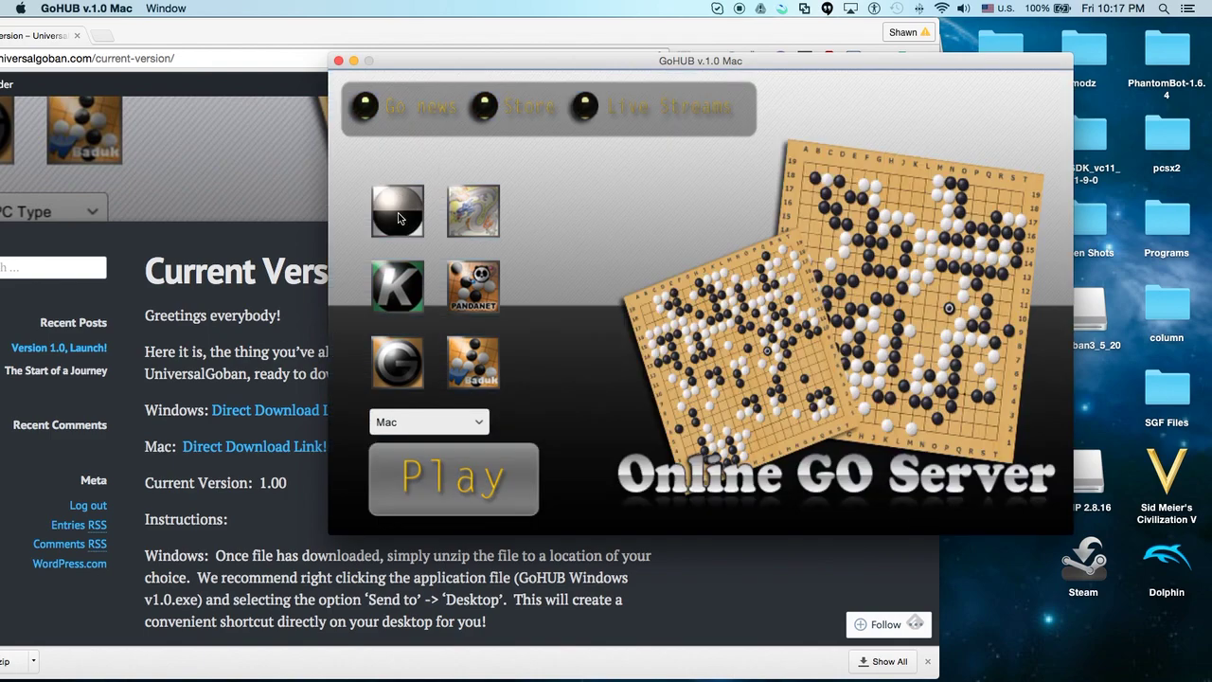
{"action": "left_click_drag", "start_coordinate": [636, 65], "coordinate": [765, 73]}
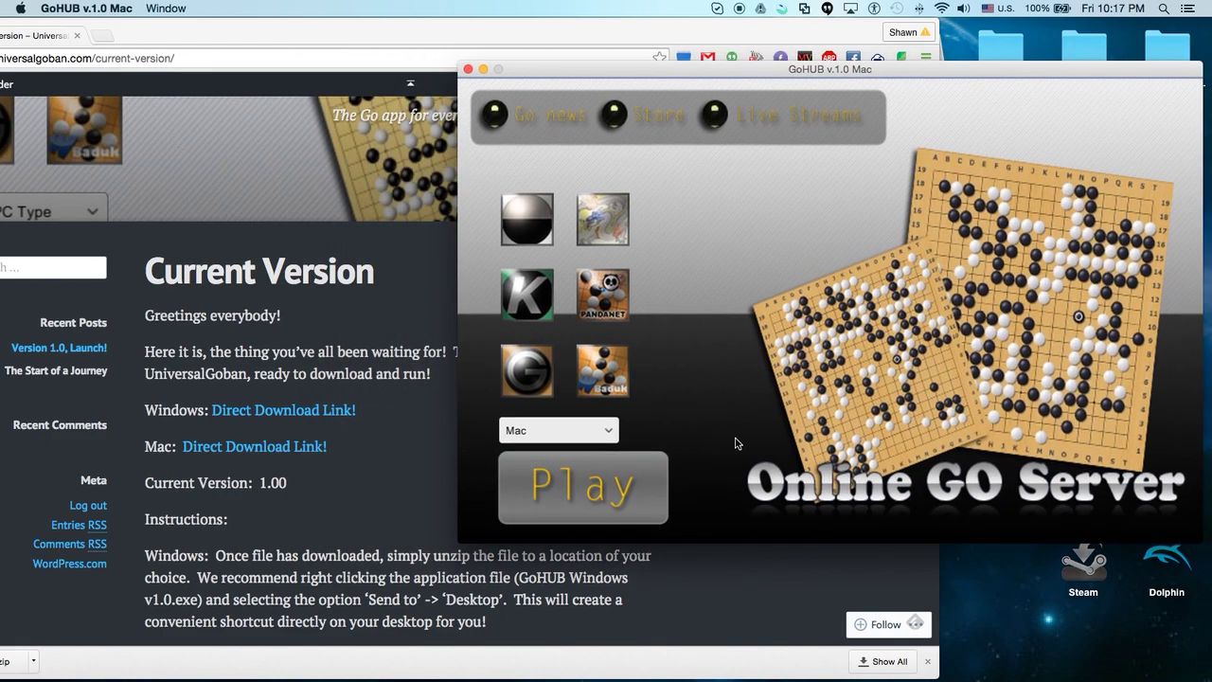
{"action": "left_click", "coordinate": [614, 492]}
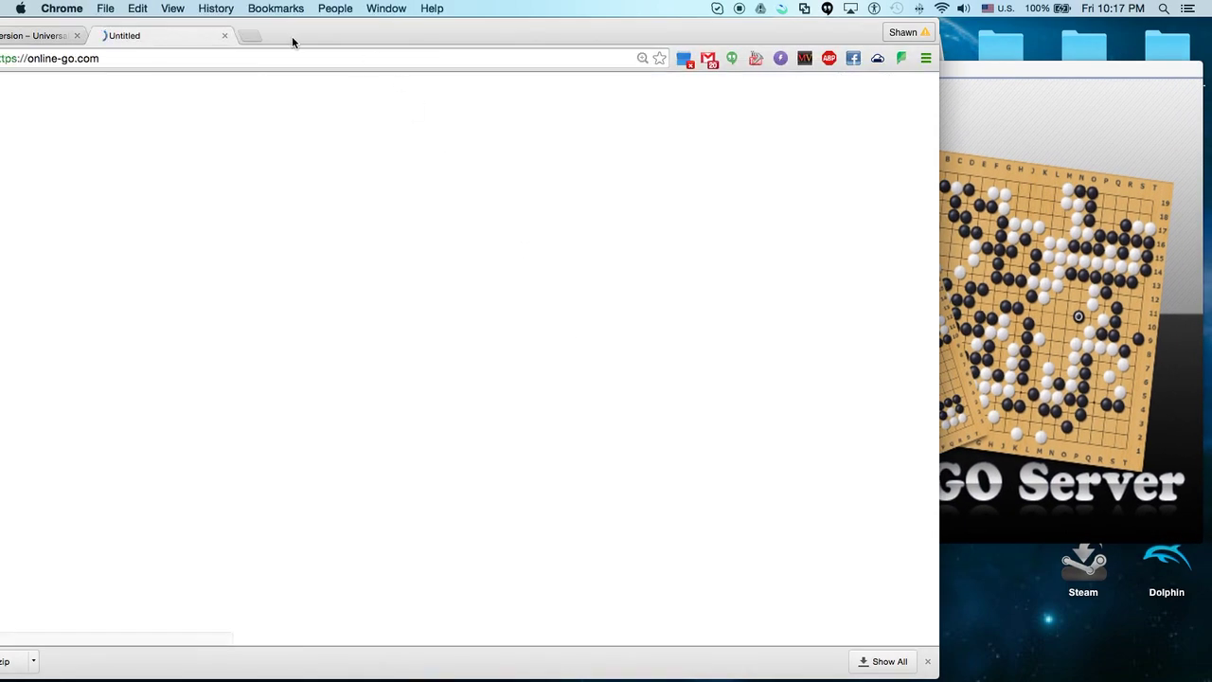
{"action": "left_click_drag", "start_coordinate": [303, 40], "coordinate": [422, 28]}
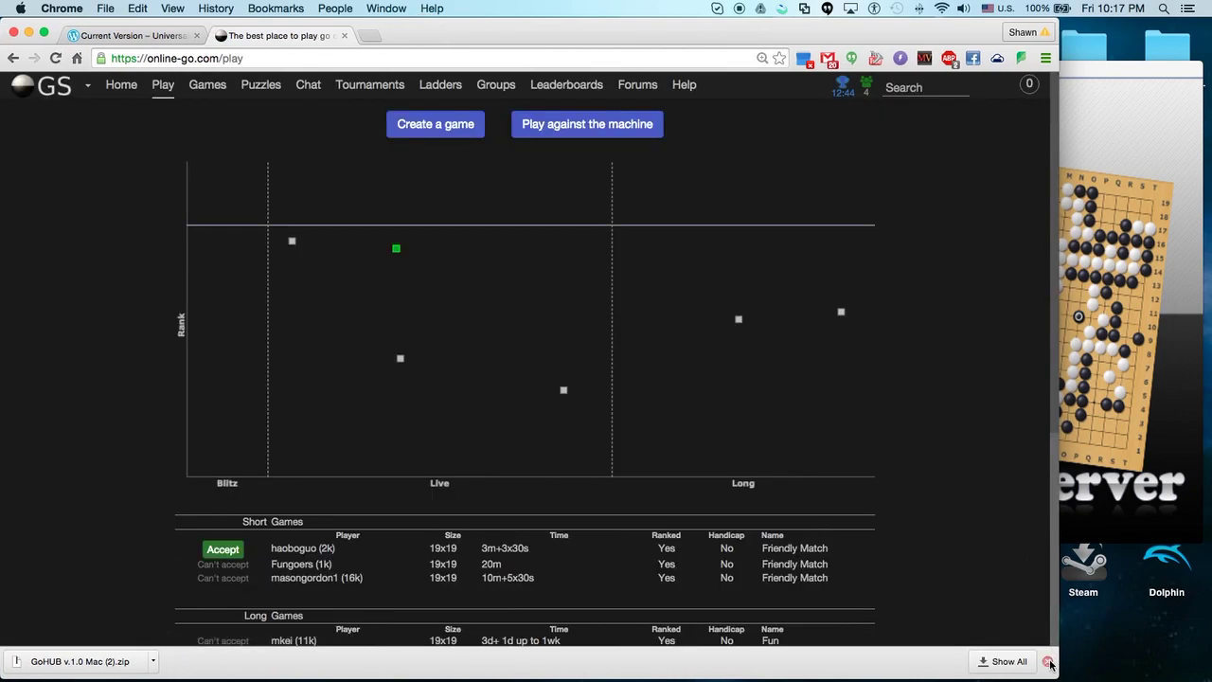
{"action": "left_click", "coordinate": [344, 35]}
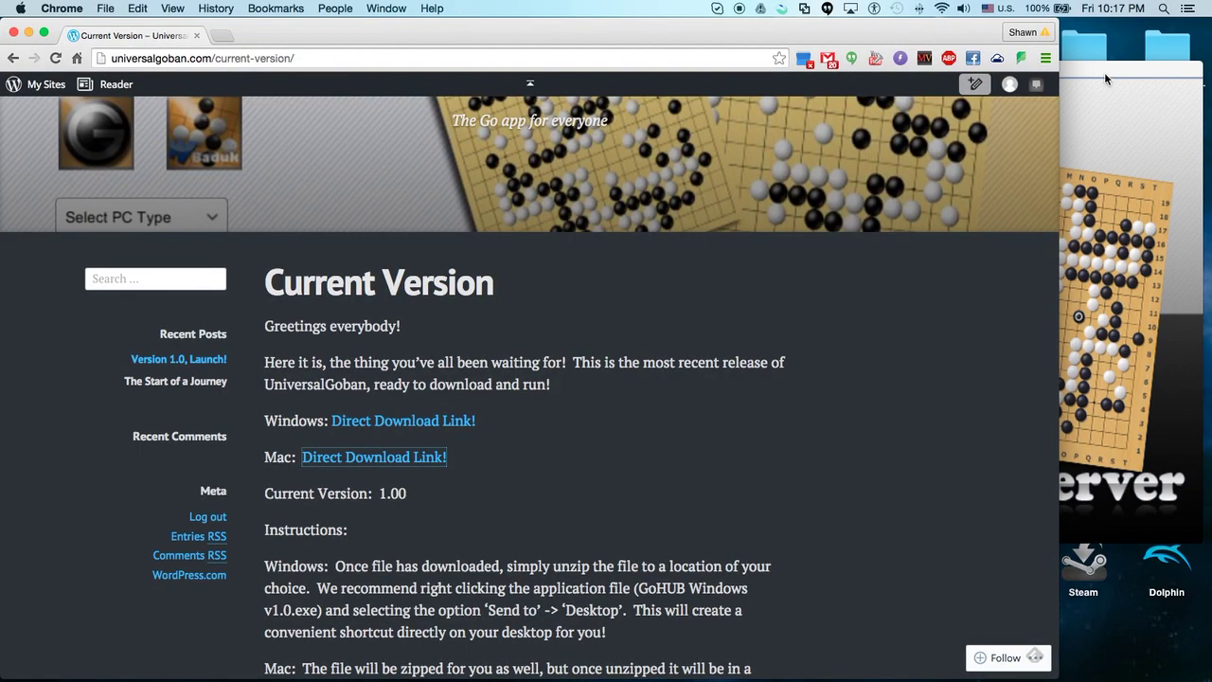
Select KGS Go Server in GoHUB, launch CGoban 3 with Play, then close the CGoban window.
{"action": "left_click", "coordinate": [1104, 72]}
{"action": "left_click", "coordinate": [532, 301]}
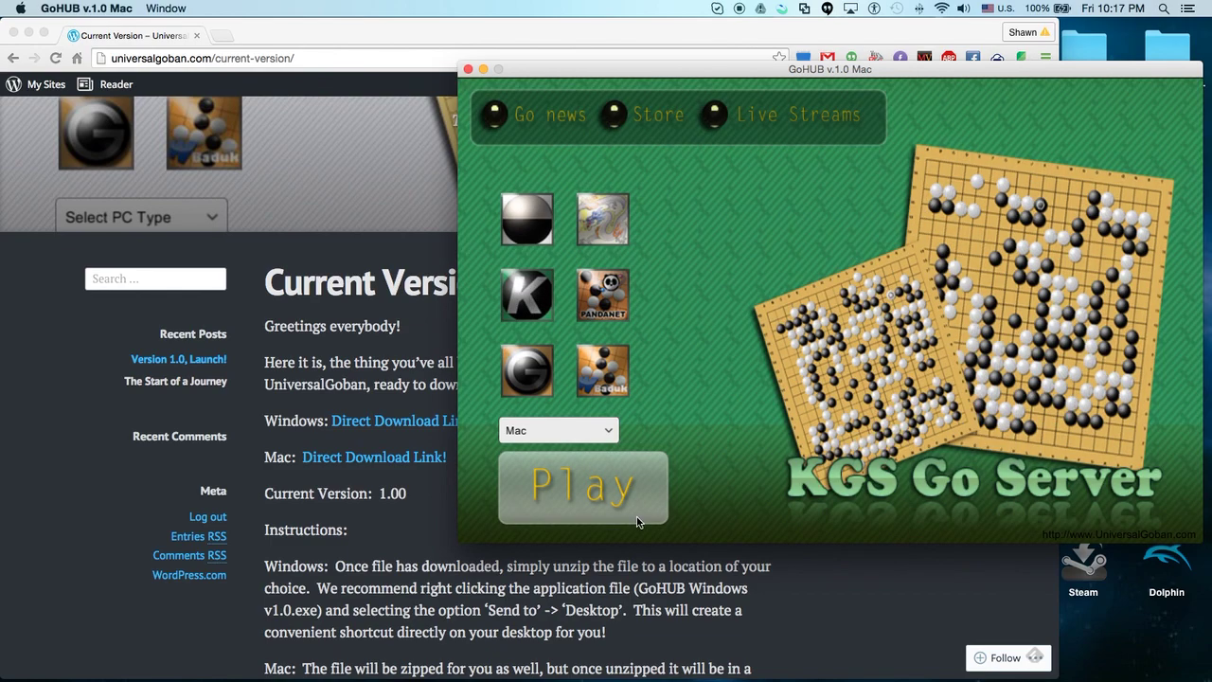
{"action": "left_click", "coordinate": [610, 484]}
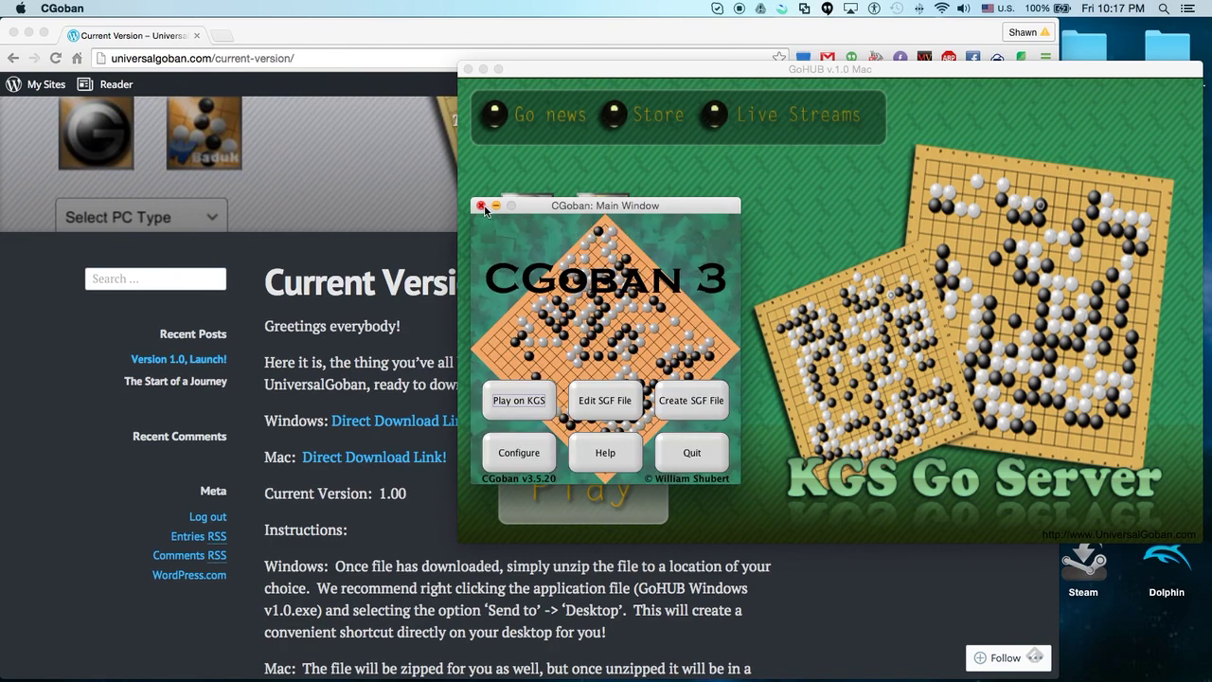
{"action": "left_click", "coordinate": [480, 205]}
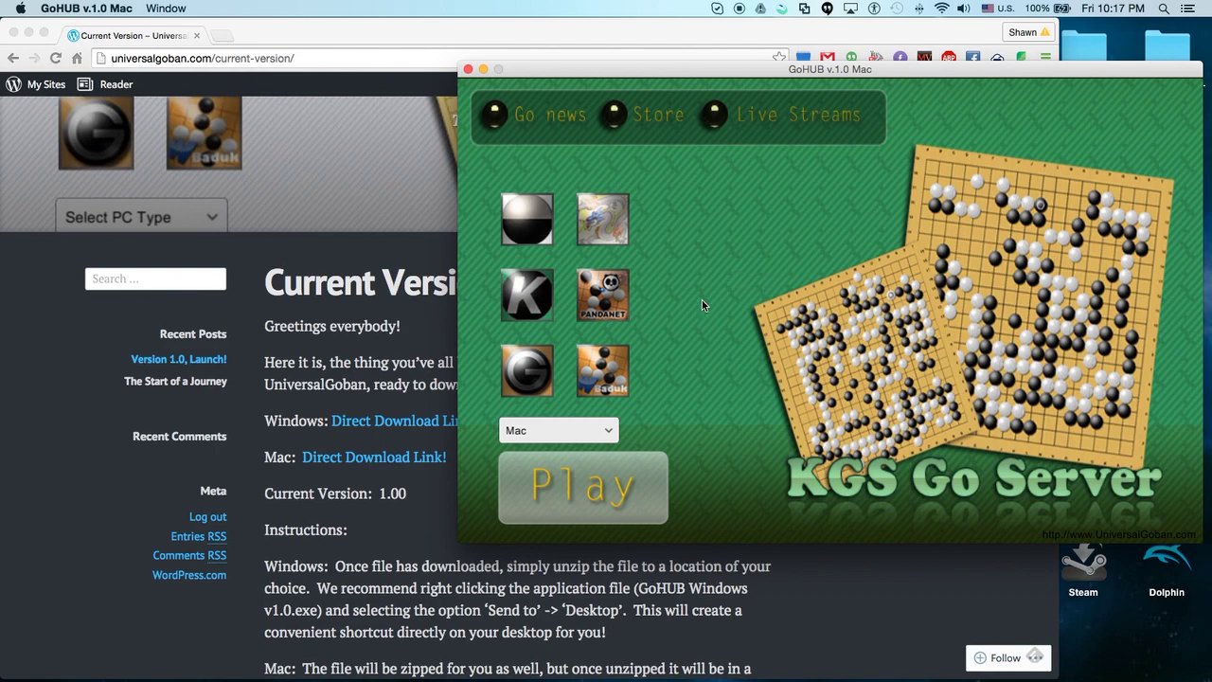
{"action": "mouse_move", "coordinate": [399, 666]}
Visit gokgs.com in a new Chrome tab, then close it to return to the Current Version page.
{"action": "left_click", "coordinate": [347, 34]}
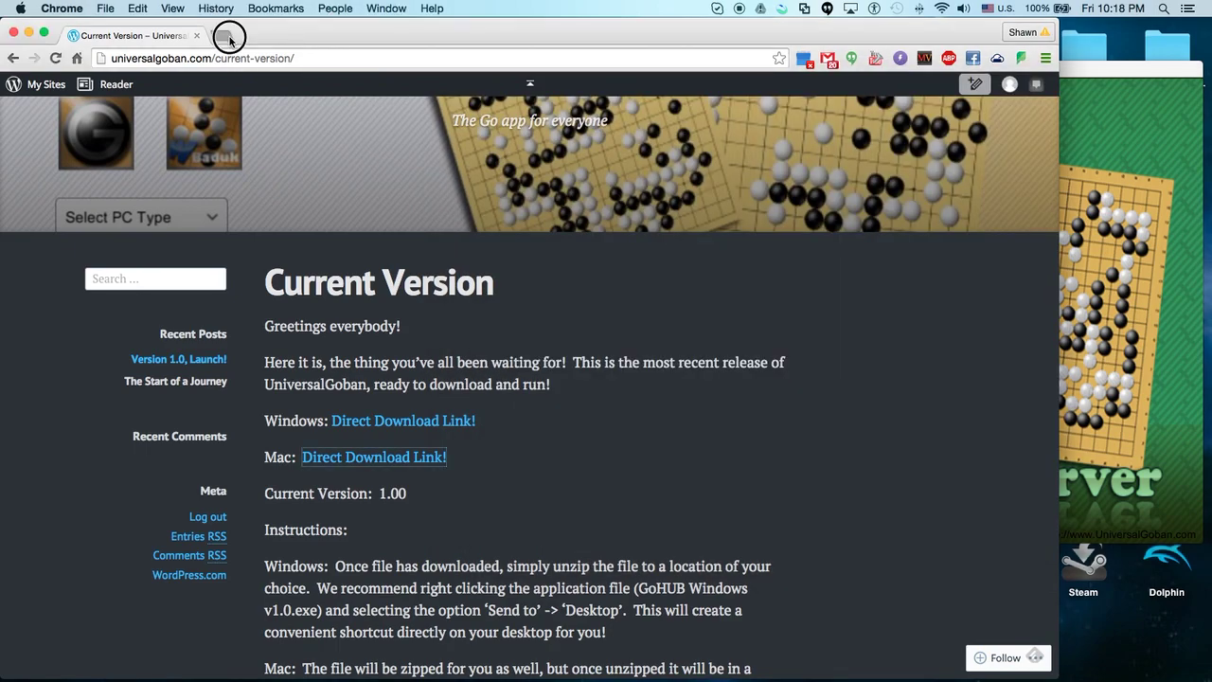
{"action": "left_click", "coordinate": [224, 35]}
{"action": "type", "text": "gokgs"}
{"action": "key", "text": "Return"}
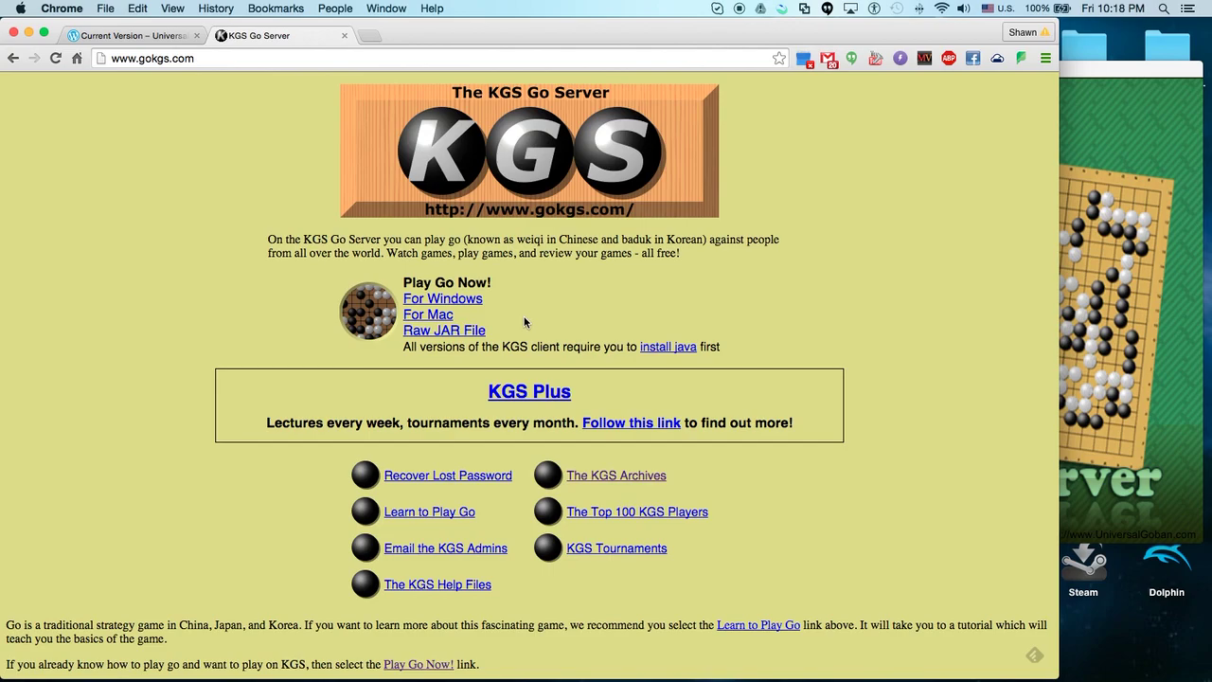
{"action": "left_click", "coordinate": [345, 36]}
Reopen GoHUB from the Dock, launch Dragon Go Server, then close its browser tab.
{"action": "mouse_move", "coordinate": [444, 673]}
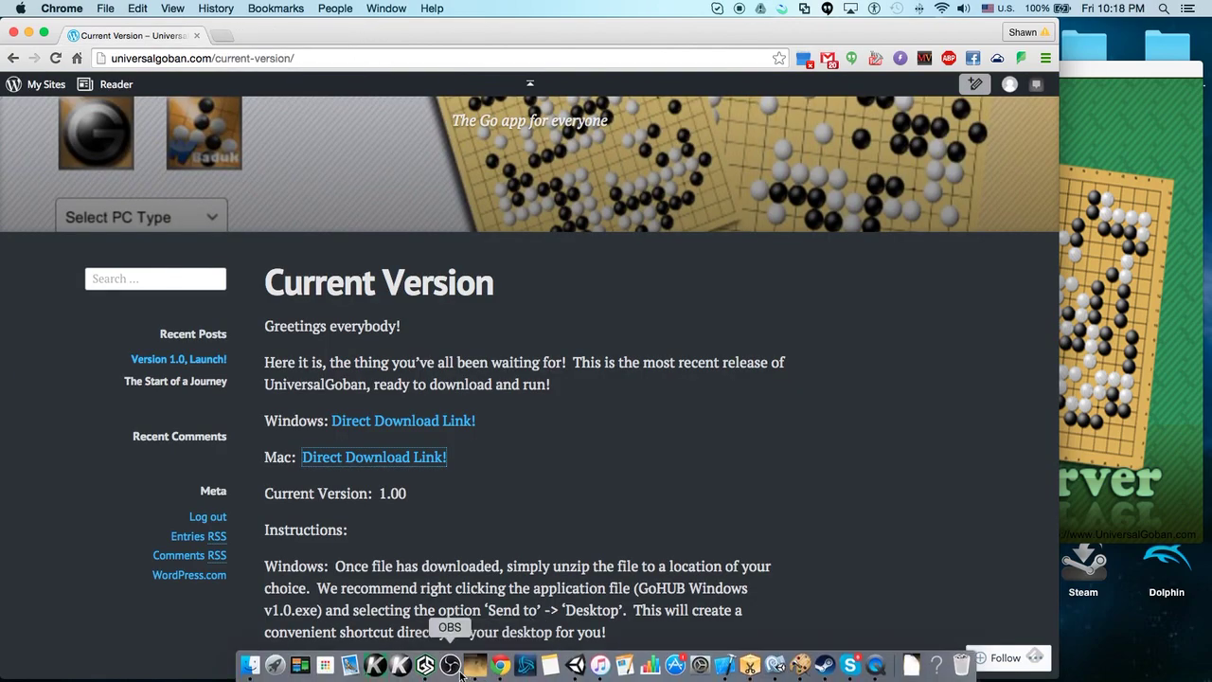
{"action": "left_click", "coordinate": [403, 668]}
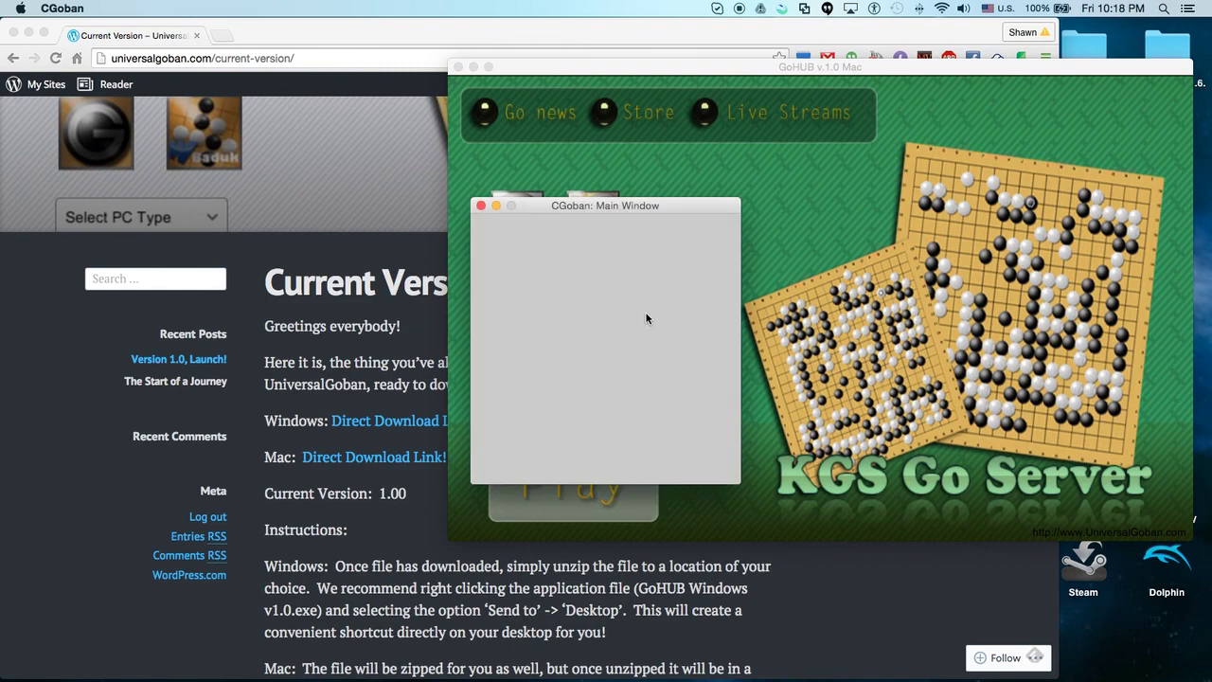
{"action": "left_click", "coordinate": [481, 210]}
{"action": "left_click", "coordinate": [587, 224]}
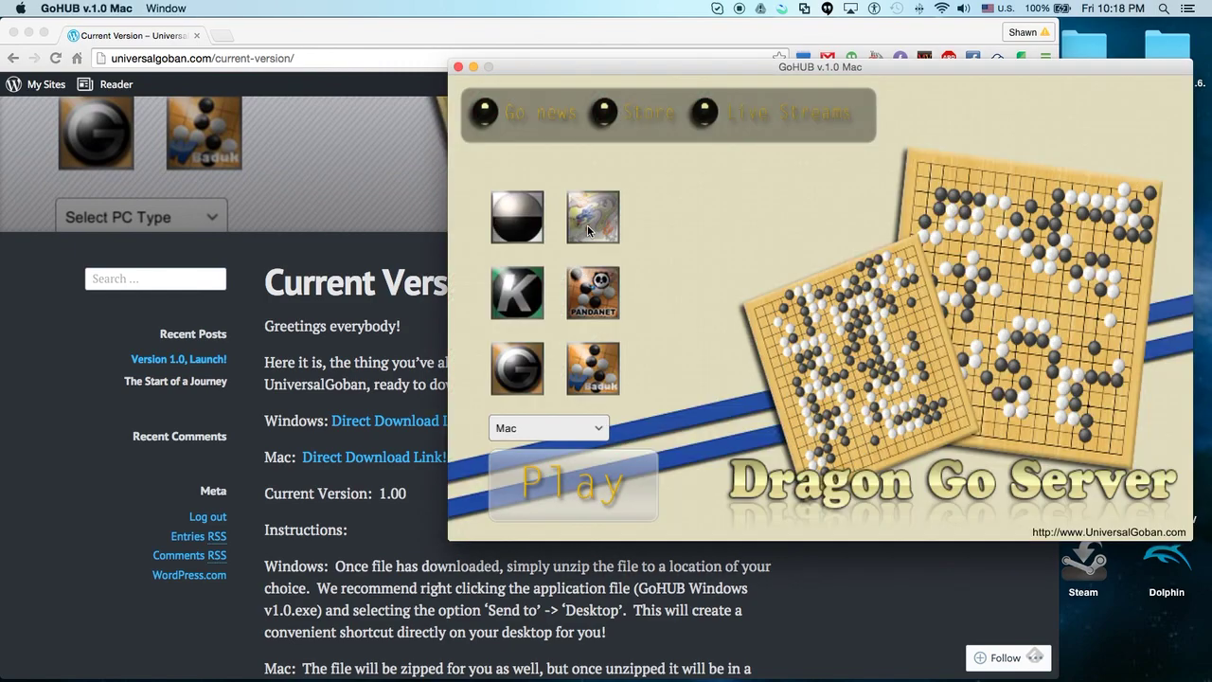
{"action": "left_click", "coordinate": [611, 462]}
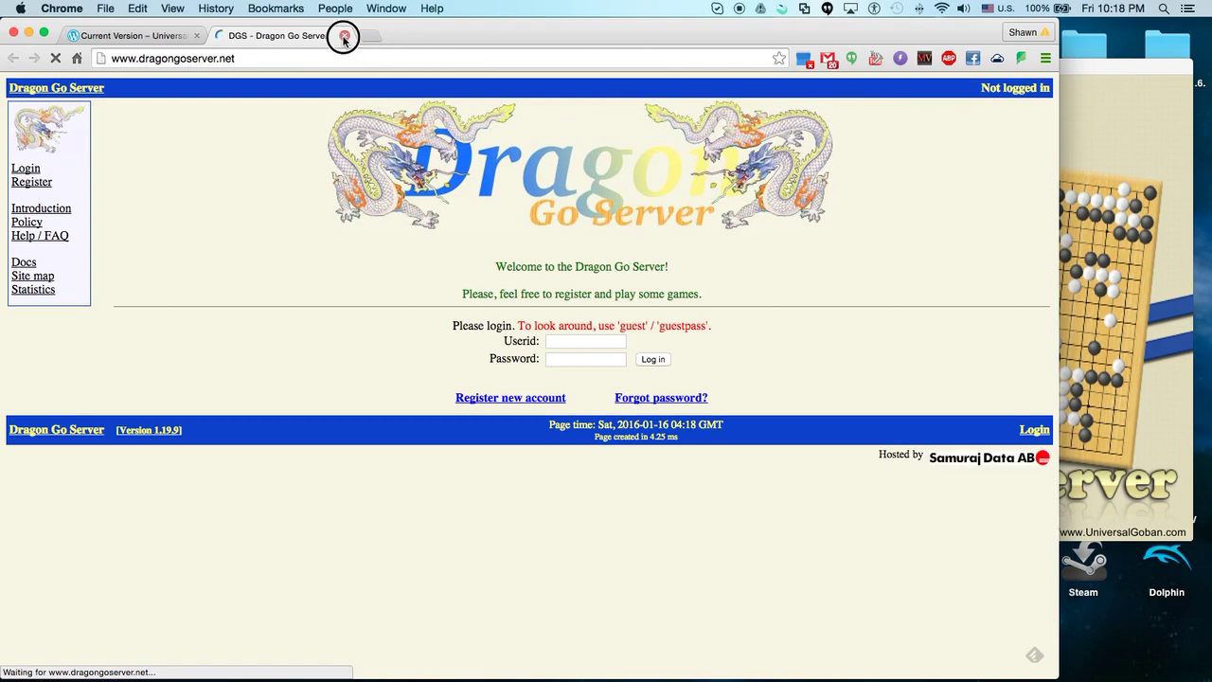
{"action": "left_click", "coordinate": [343, 38]}
Launch Pandanet IGS from GoHUB, then quit GoHUB and confirm.
{"action": "left_click", "coordinate": [1063, 188]}
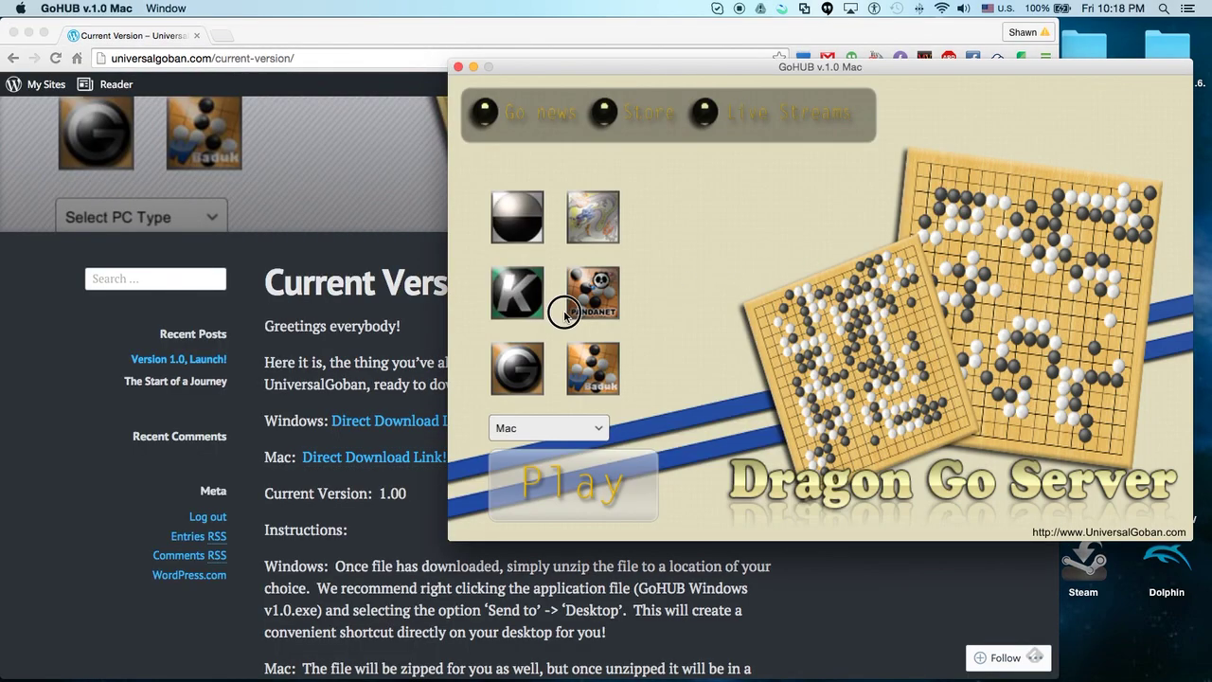
{"action": "left_click", "coordinate": [592, 301]}
{"action": "left_click", "coordinate": [586, 495]}
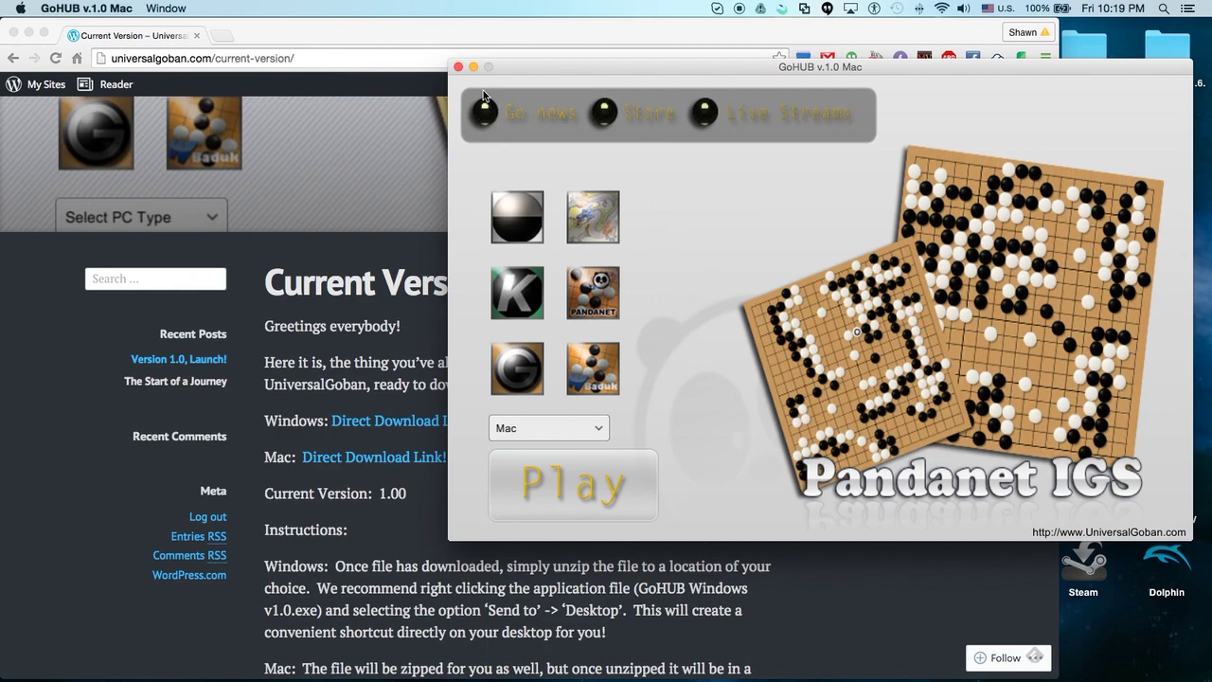
{"action": "left_click", "coordinate": [459, 68]}
{"action": "left_click", "coordinate": [936, 152]}
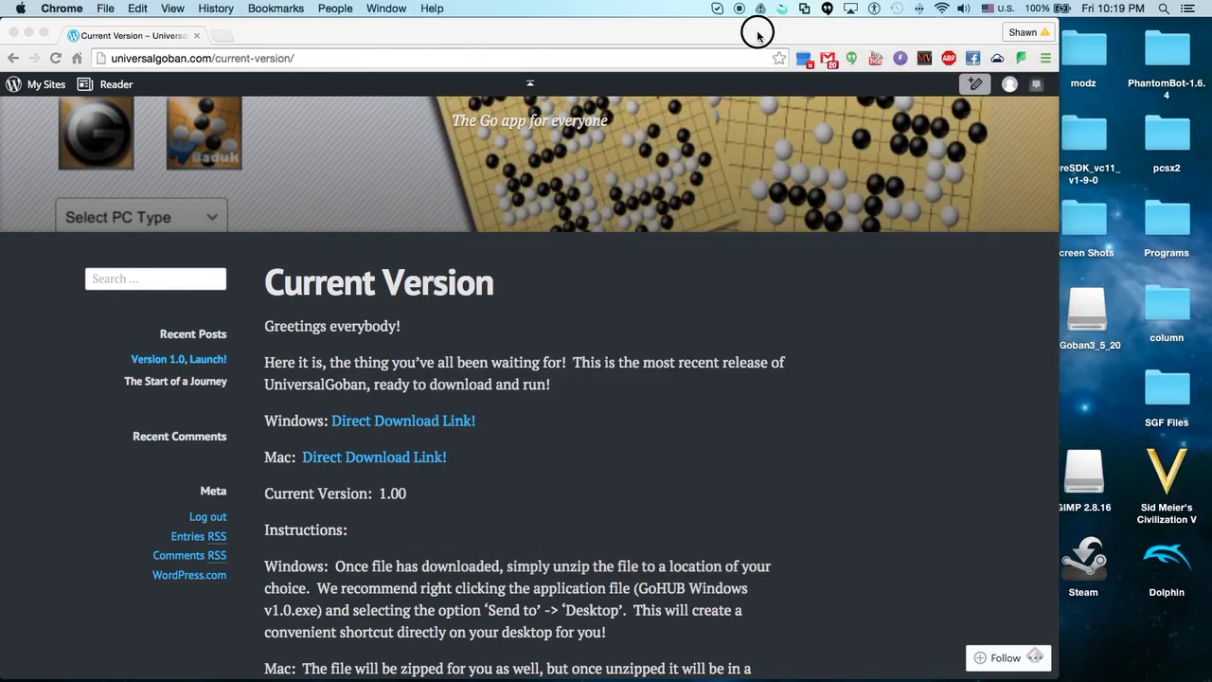
Open the Applications folder in Finder and launch VMware Fusion from it.
{"action": "left_click_drag", "start_coordinate": [826, 34], "coordinate": [915, 36]}
{"action": "left_click", "coordinate": [252, 665]}
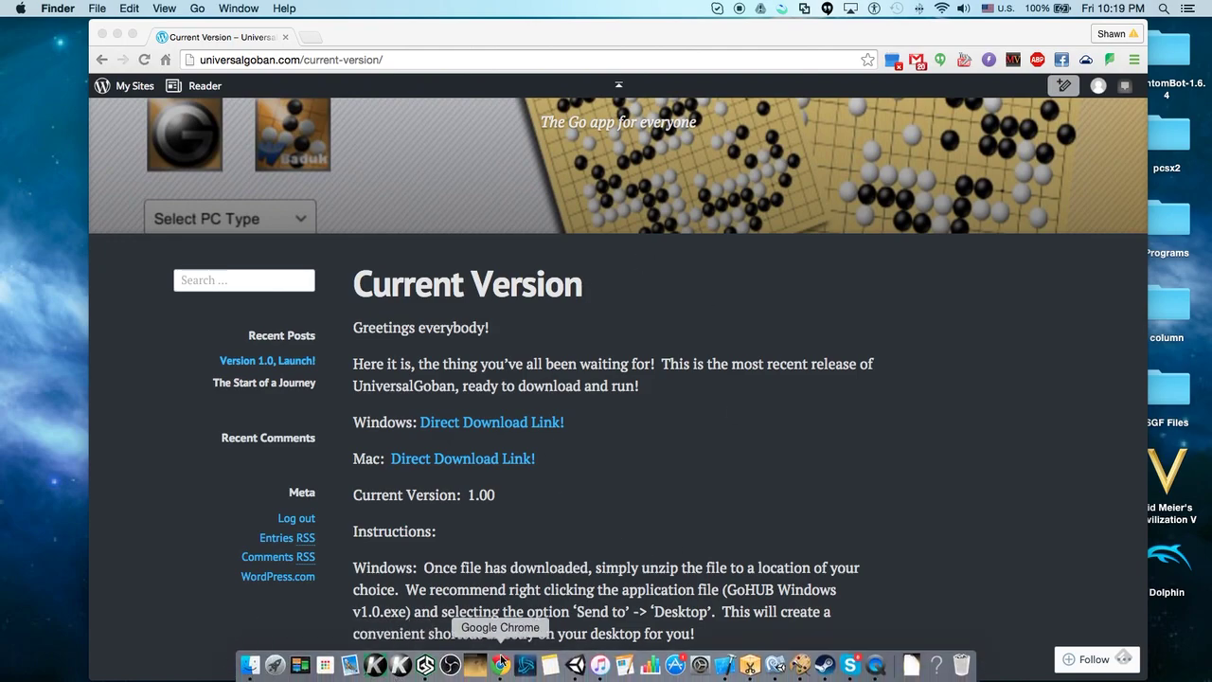
{"action": "key", "text": "super+shift+a"}
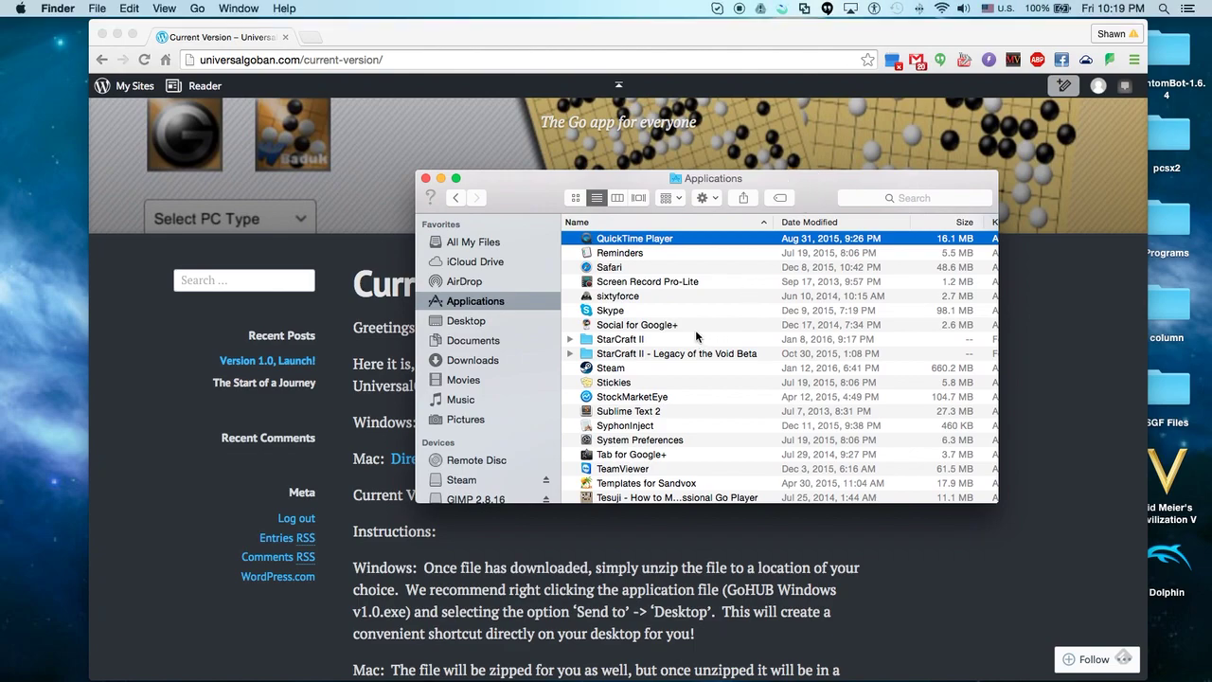
{"action": "type", "text": "scvm"}
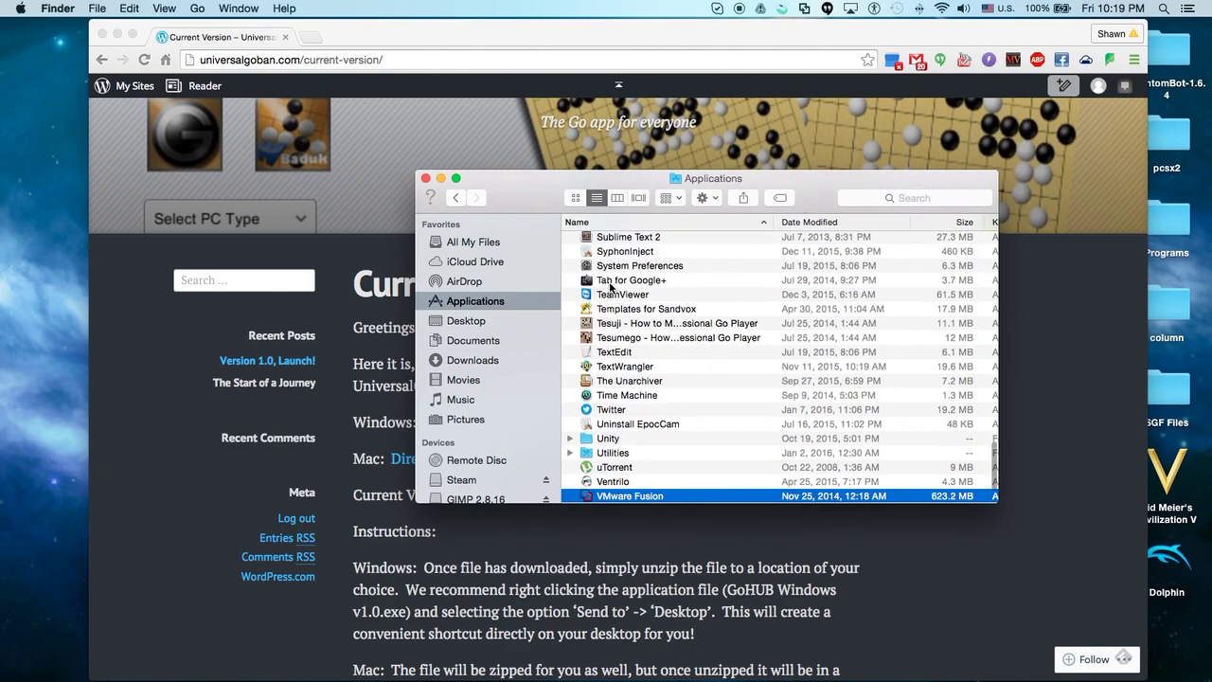
{"action": "double_click", "coordinate": [654, 496]}
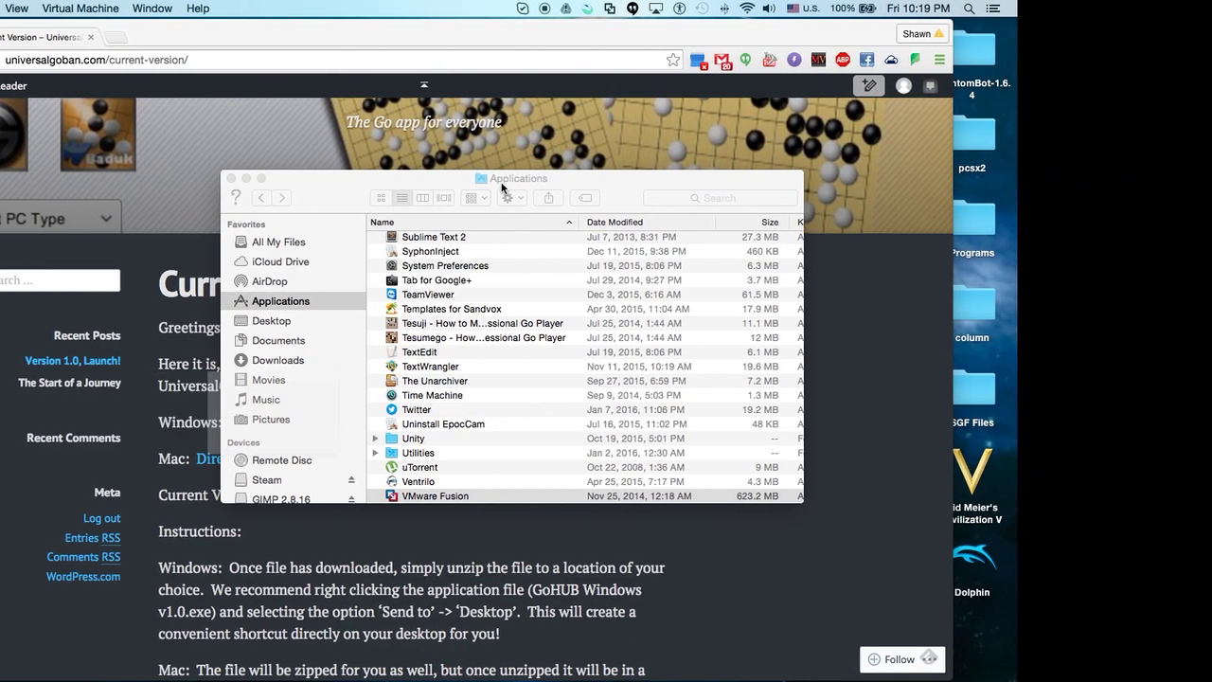
Resume the Windows 7 virtual machine and start Google Chrome from its taskbar.
{"action": "left_click", "coordinate": [616, 330]}
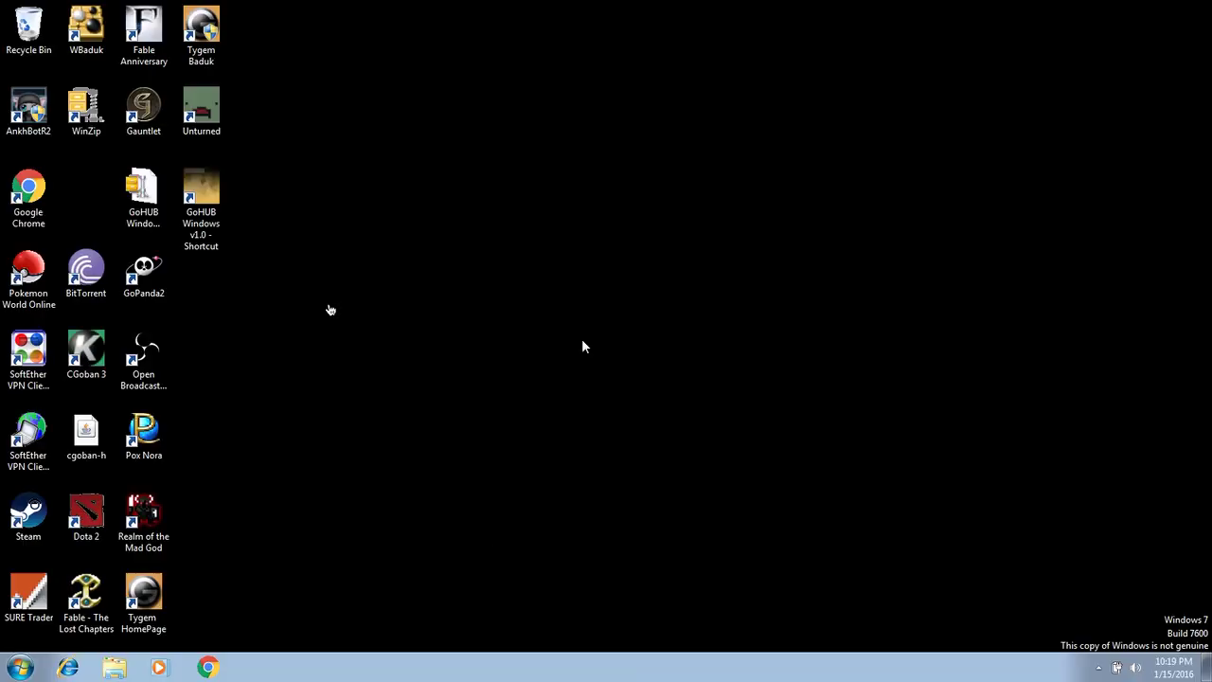
{"action": "left_click", "coordinate": [329, 309]}
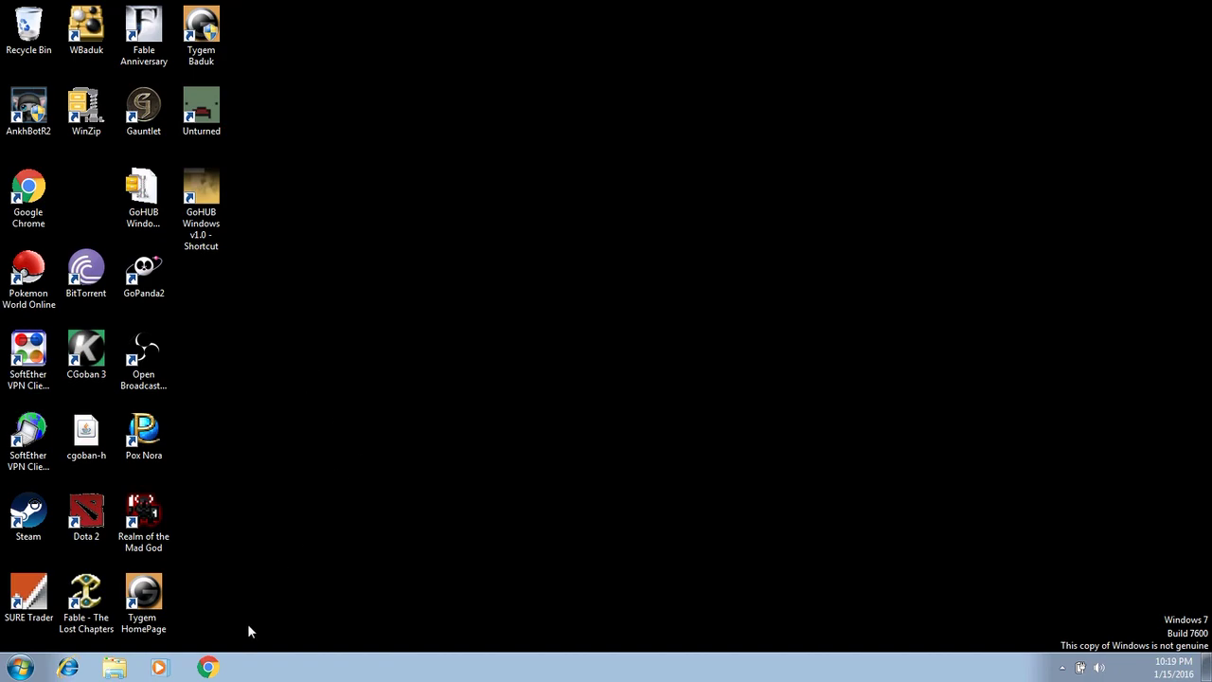
{"action": "left_click", "coordinate": [210, 667]}
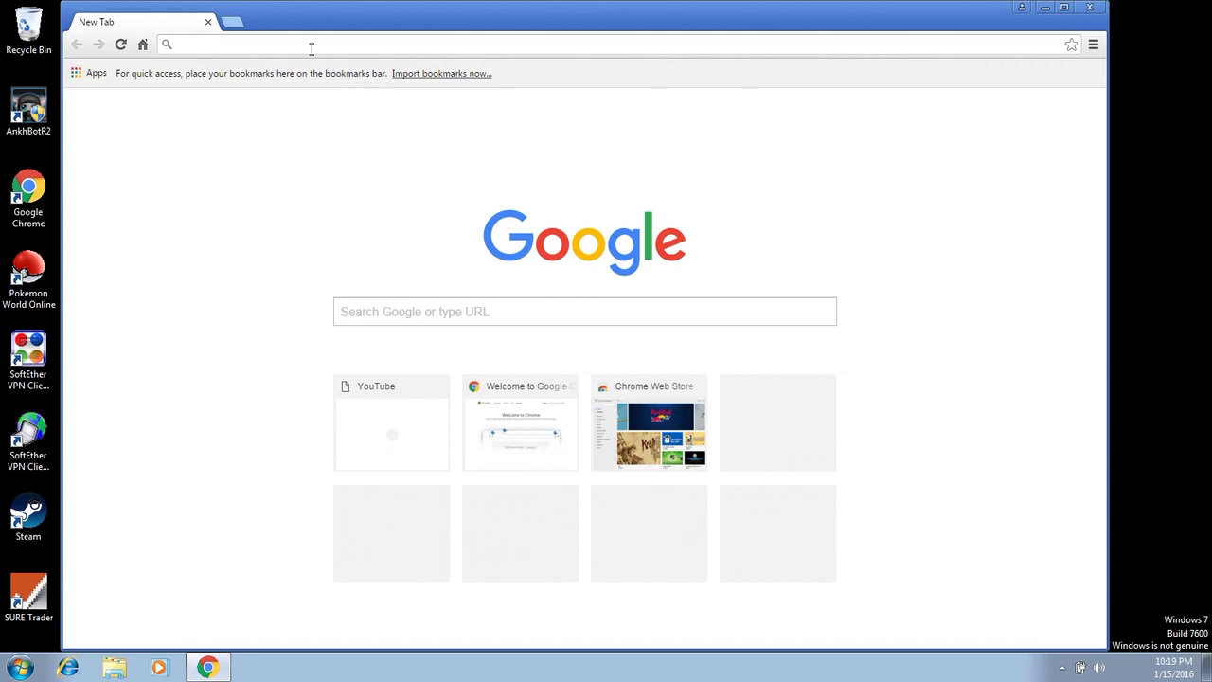
Load universalgoban.com/current-version/ and follow the Windows Direct Download Link for GoHUB.
{"action": "type", "text": "http://universalgoban.com/current-version/"}
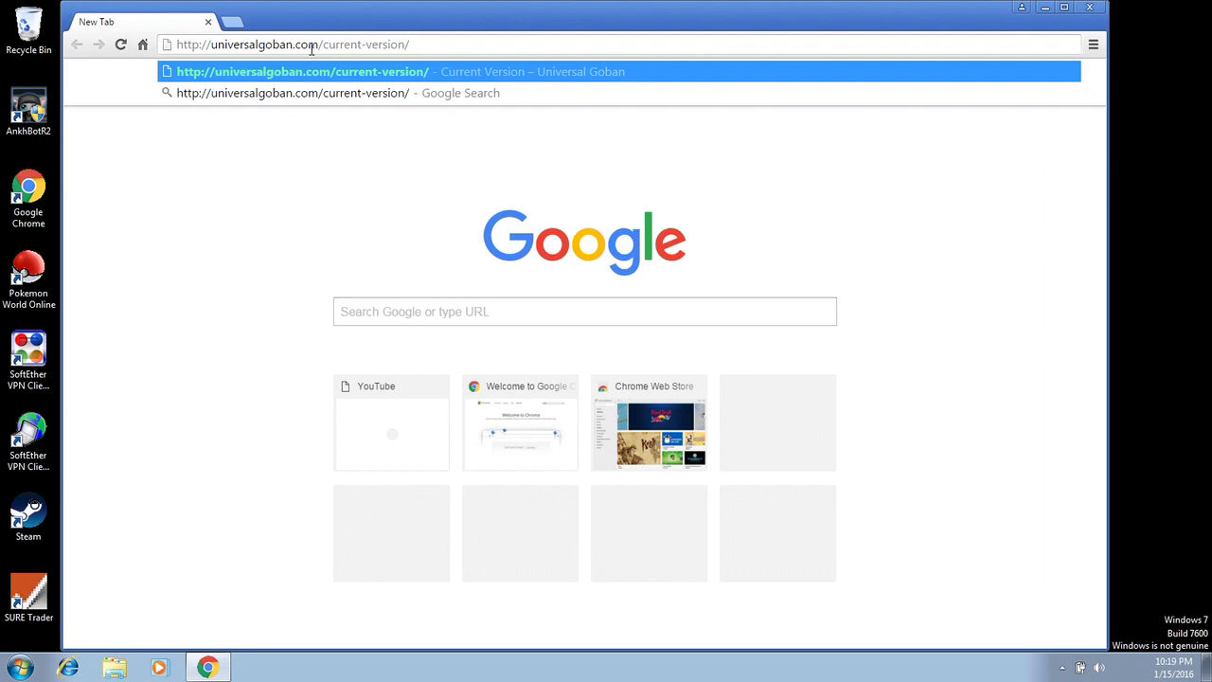
{"action": "key", "text": "Return"}
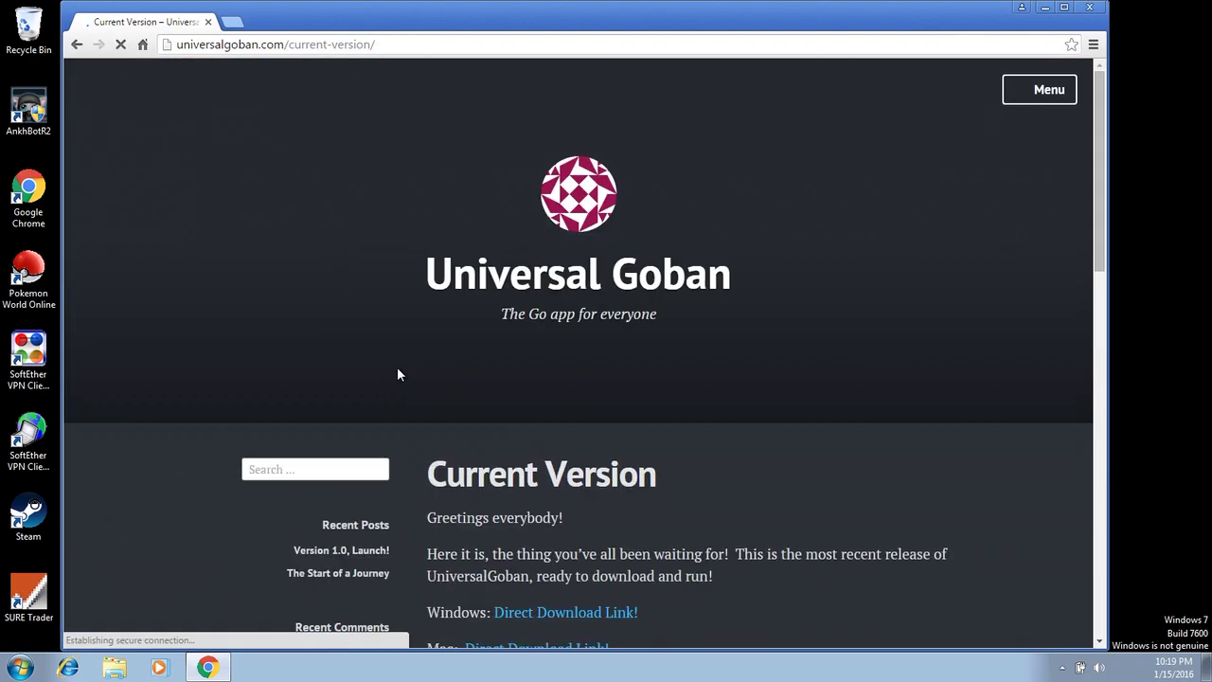
{"action": "scroll", "coordinate": [723, 372], "scroll_direction": "down", "scroll_amount": 3}
{"action": "left_click_drag", "start_coordinate": [432, 309], "coordinate": [487, 309]}
{"action": "left_click", "coordinate": [659, 318]}
{"action": "left_click", "coordinate": [535, 309]}
{"action": "left_click_drag", "start_coordinate": [600, 28], "coordinate": [729, 11]}
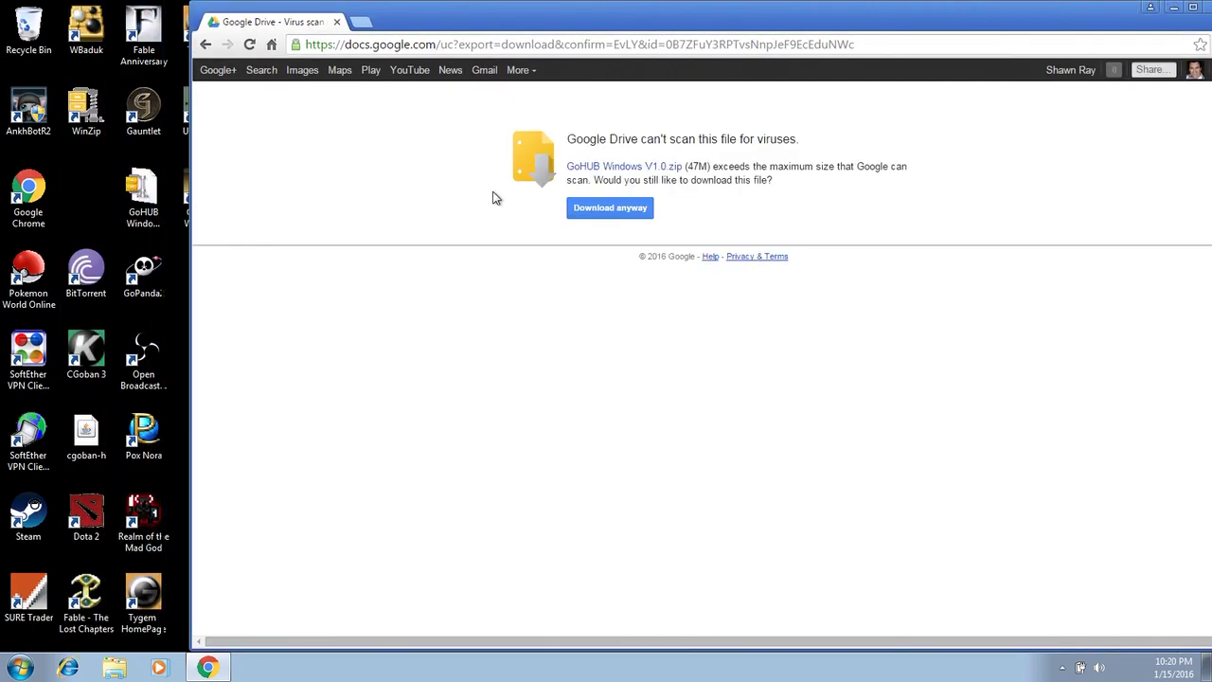
Download GoHUB Windows V1.0.zip anyway and place it on the desktop beside the other GoHUB icon.
{"action": "left_click", "coordinate": [590, 210]}
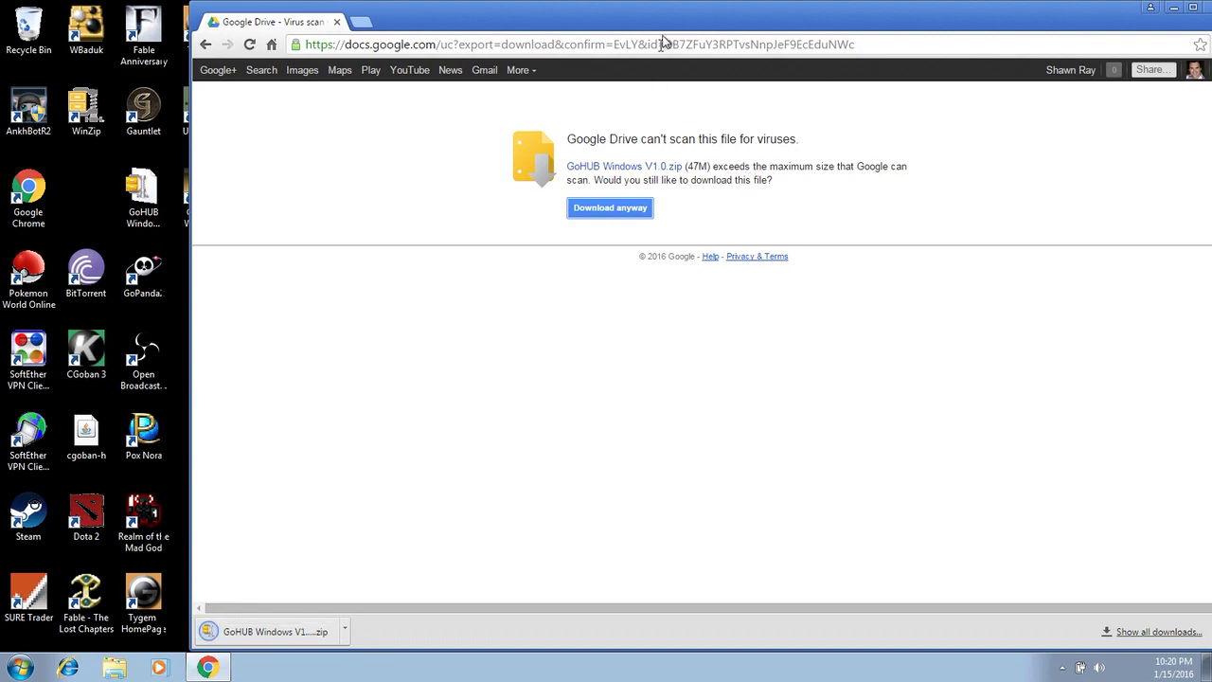
{"action": "left_click_drag", "start_coordinate": [662, 25], "coordinate": [700, 28]}
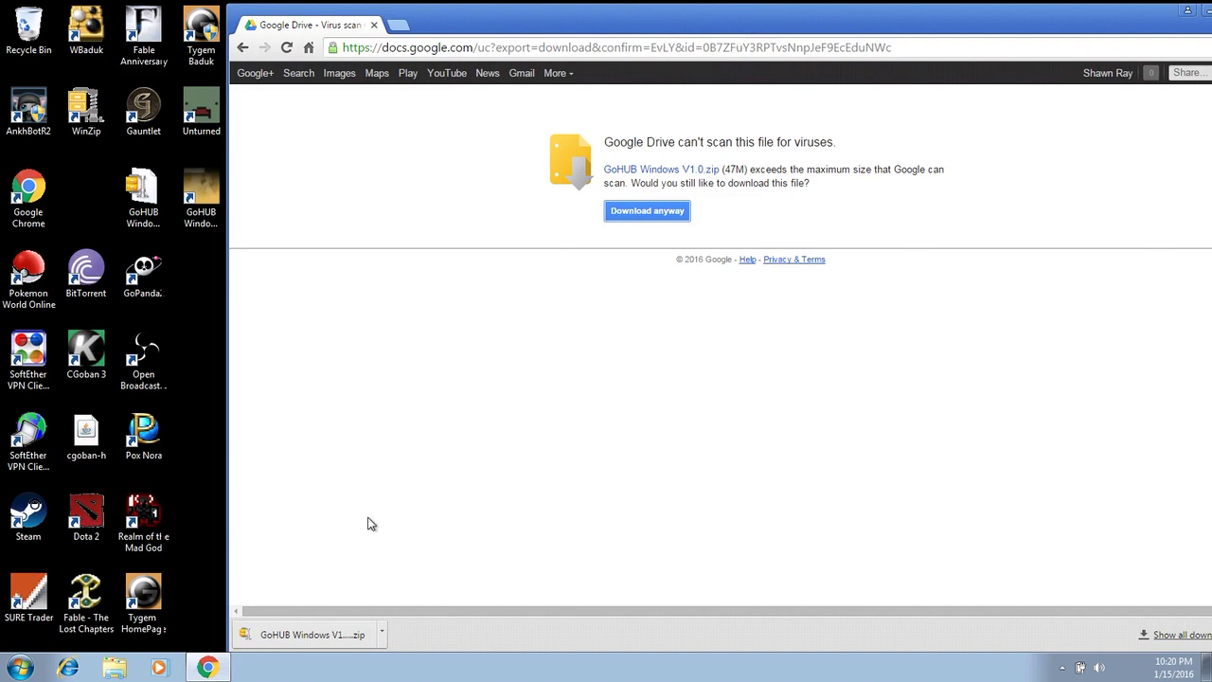
{"action": "left_click_drag", "start_coordinate": [313, 640], "coordinate": [201, 485]}
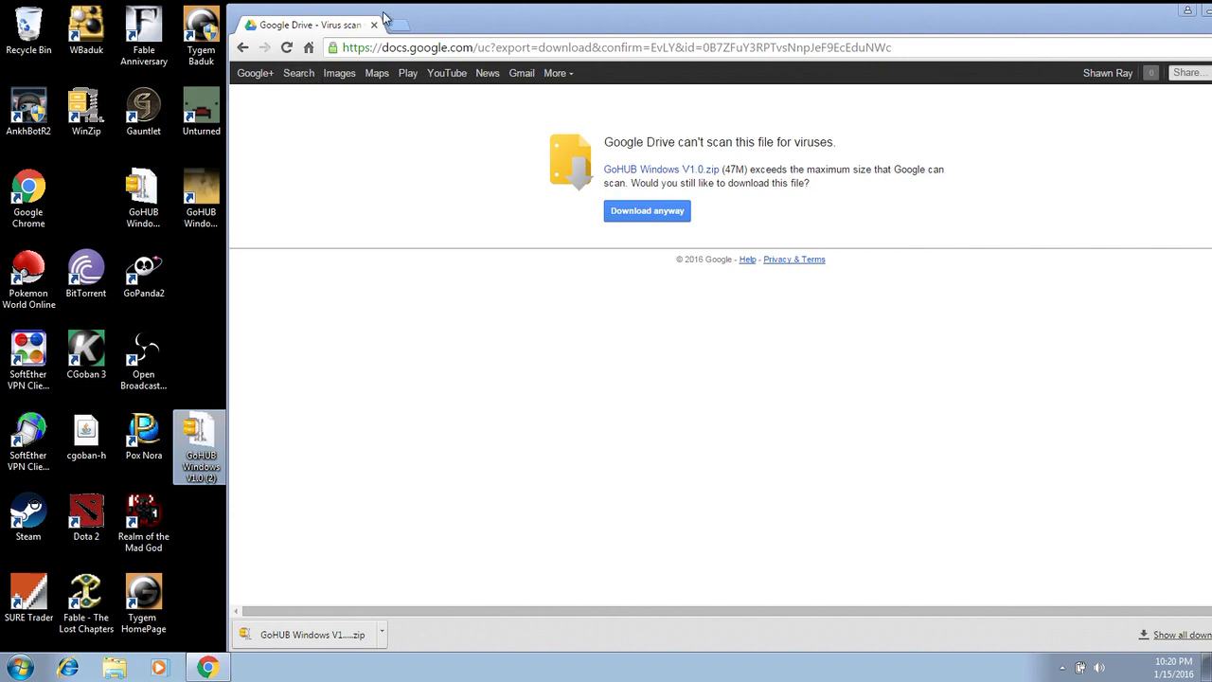
{"action": "key", "text": "super+d"}
{"action": "left_click_drag", "start_coordinate": [213, 460], "coordinate": [97, 214]}
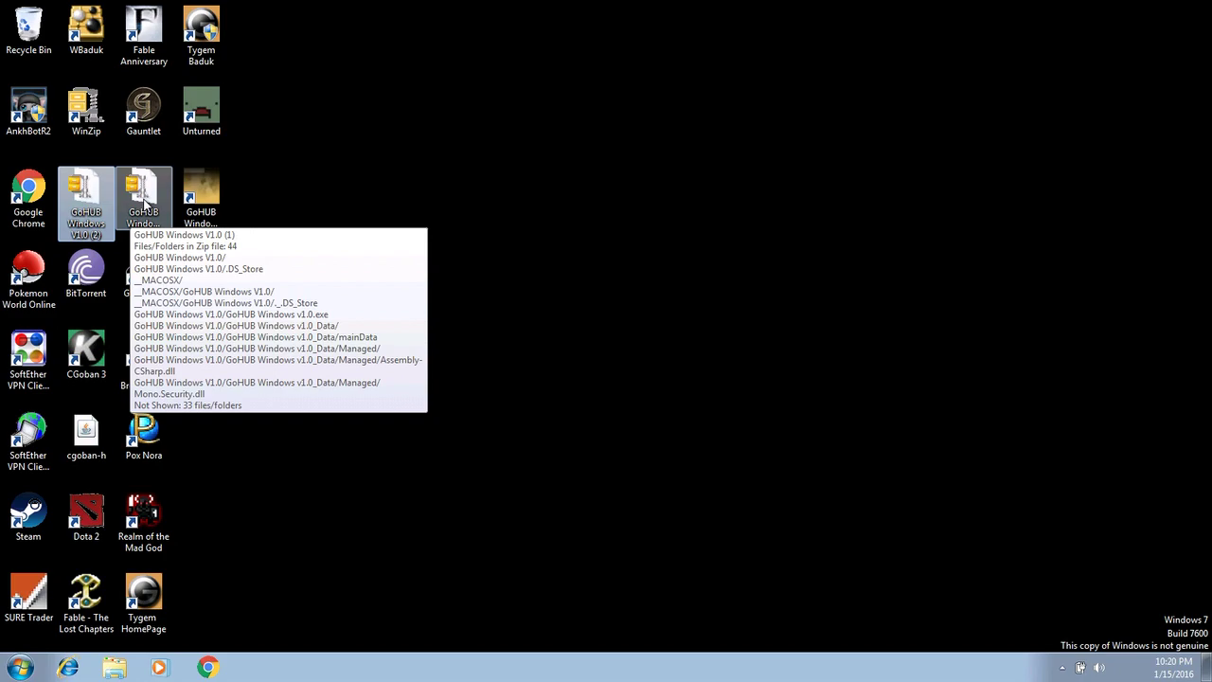
Open the GoHUB zip in WinZip and continue with the evaluation version.
{"action": "double_click", "coordinate": [144, 201]}
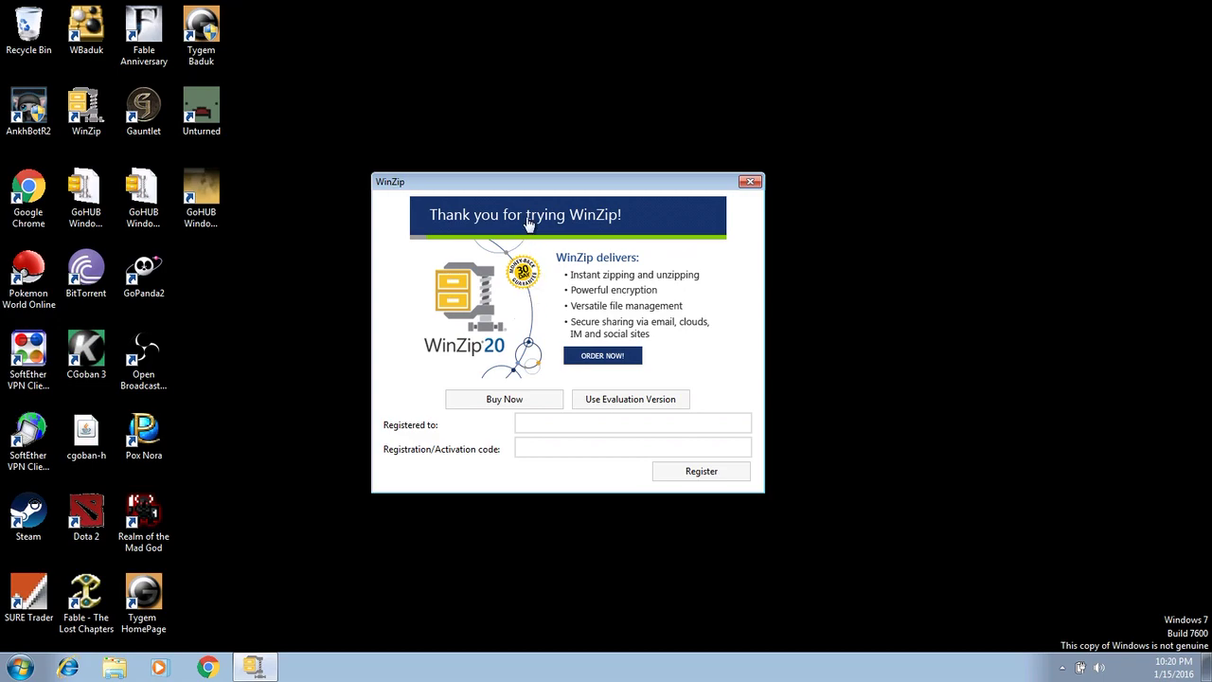
{"action": "left_click_drag", "start_coordinate": [528, 182], "coordinate": [499, 166]}
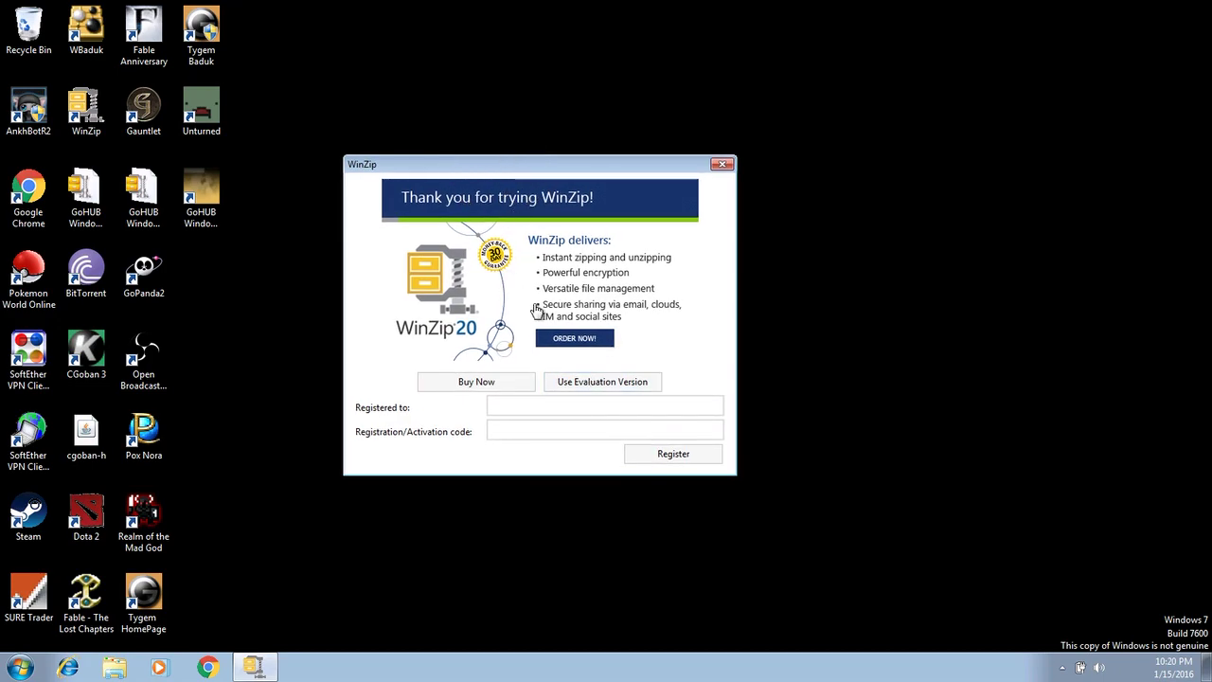
{"action": "left_click", "coordinate": [587, 380]}
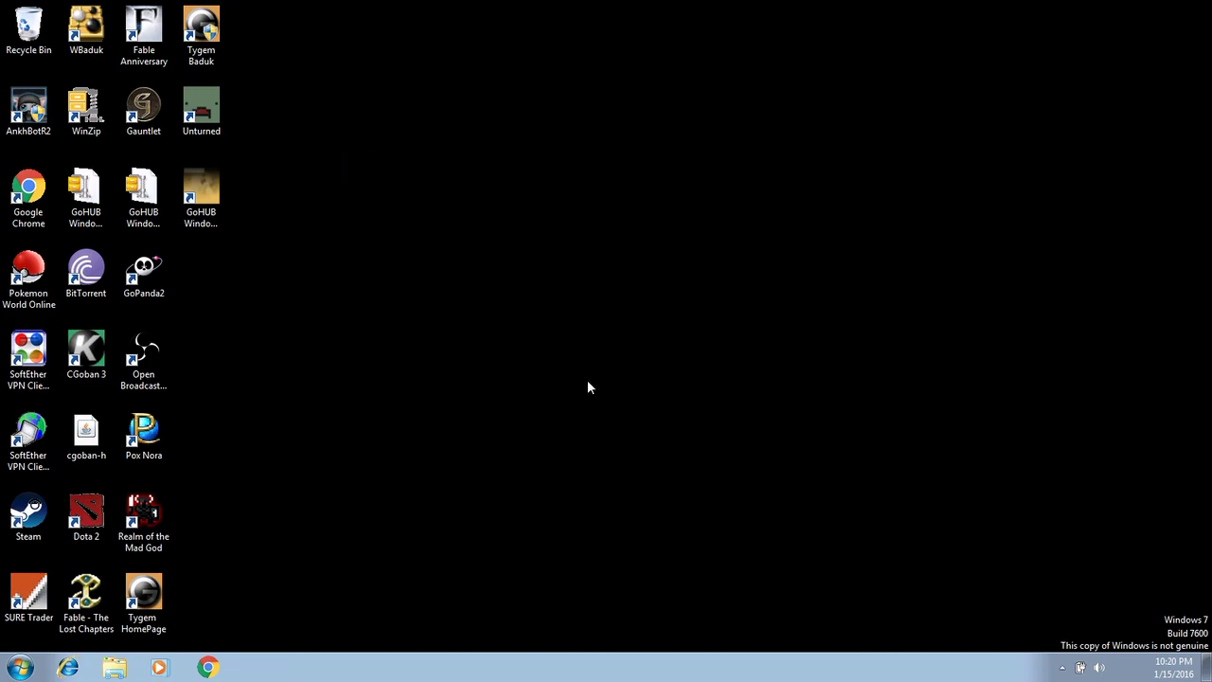